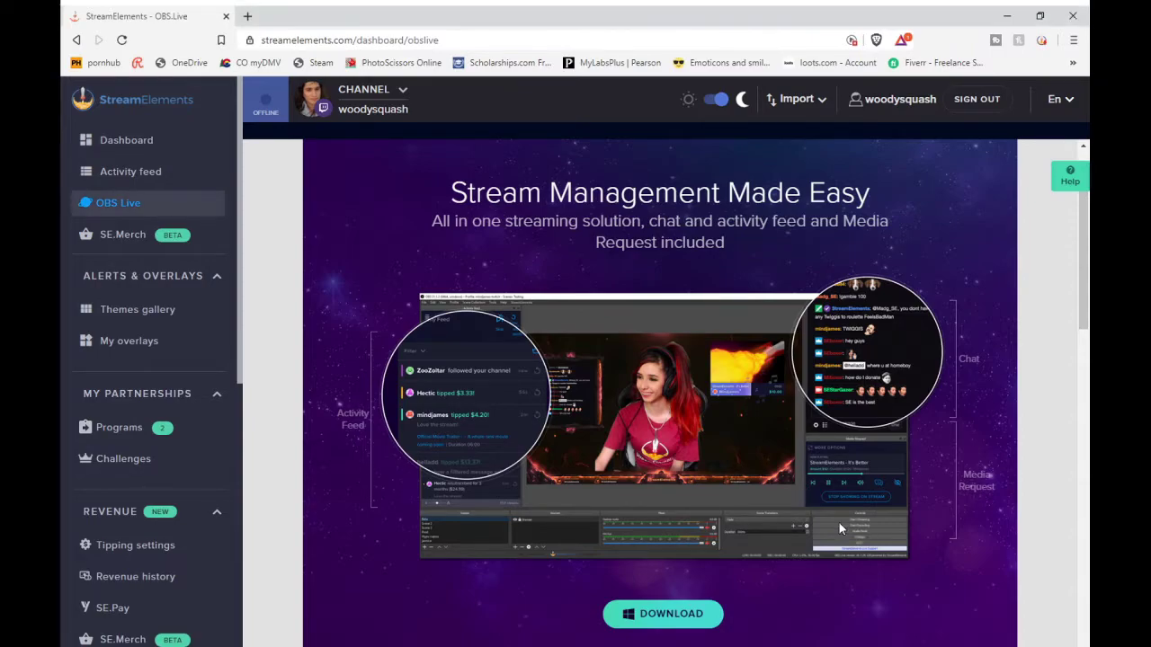
scroll(606, 444, "down", 4)
scroll(606, 444, "up", 5)
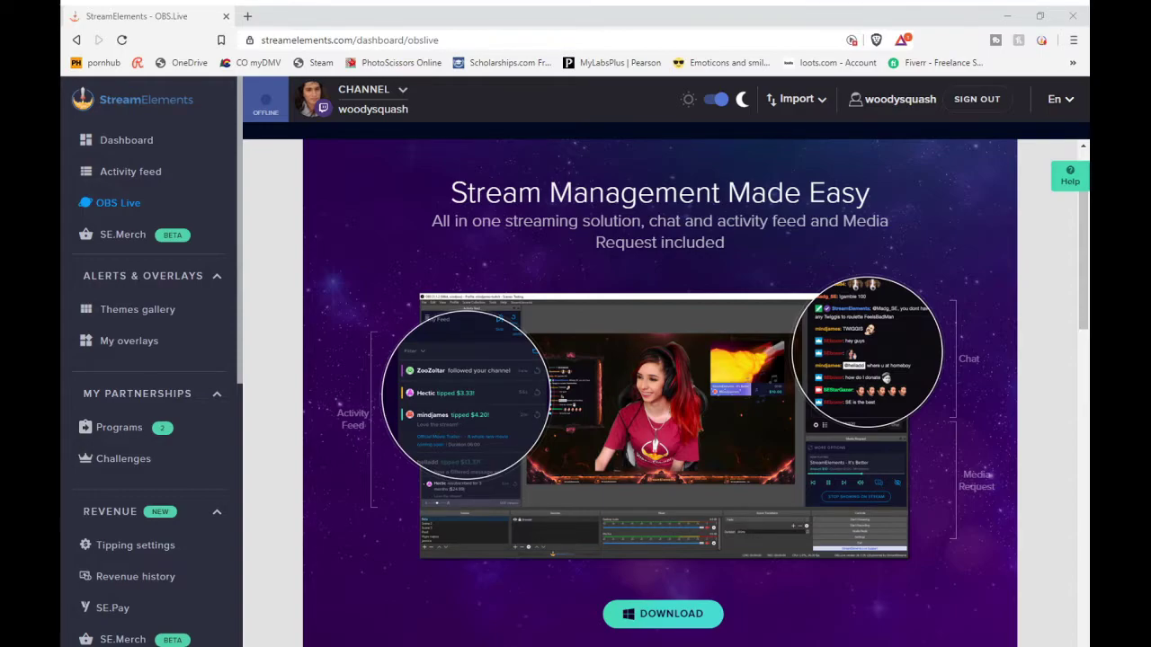
scroll(659, 393, "up", 1)
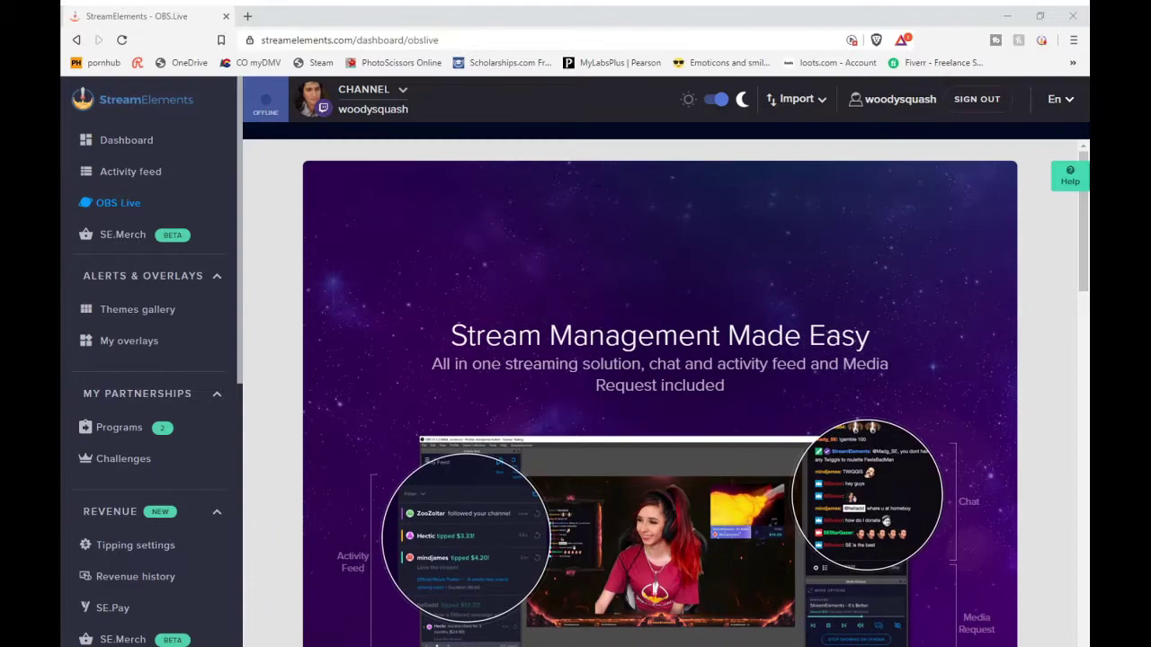
scroll(659, 392, "down", 1)
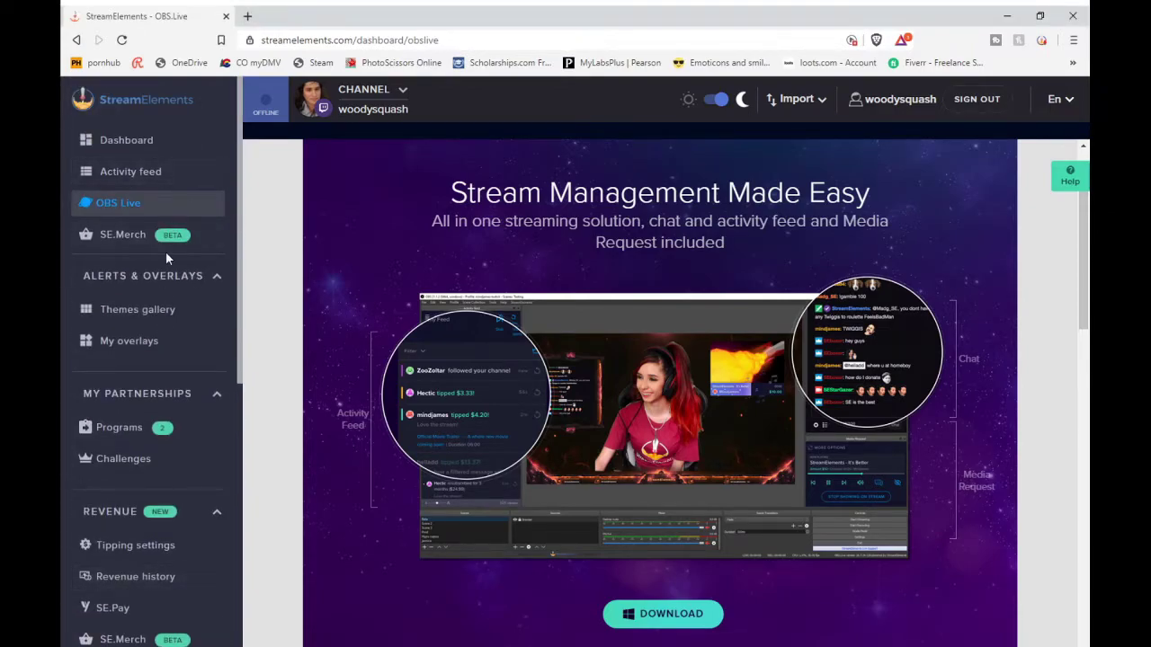
Go to the Stream store in the Loyalty section and start creating a new item.
scroll(169, 299, "down", 1)
scroll(169, 299, "down", 3)
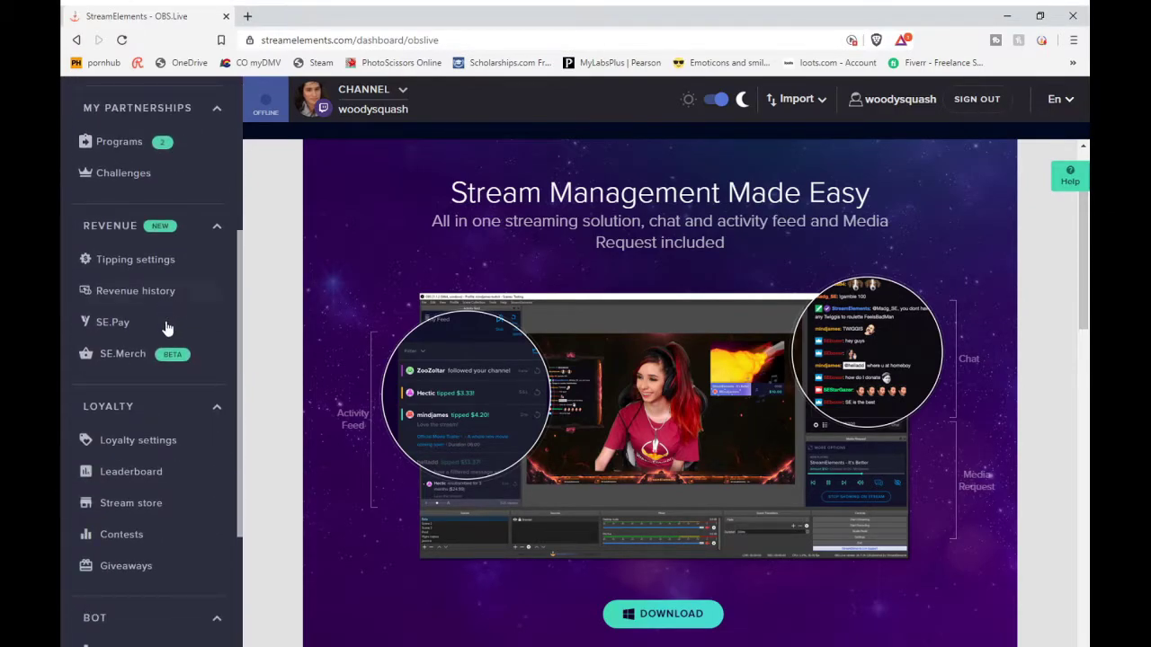
left_click(133, 508)
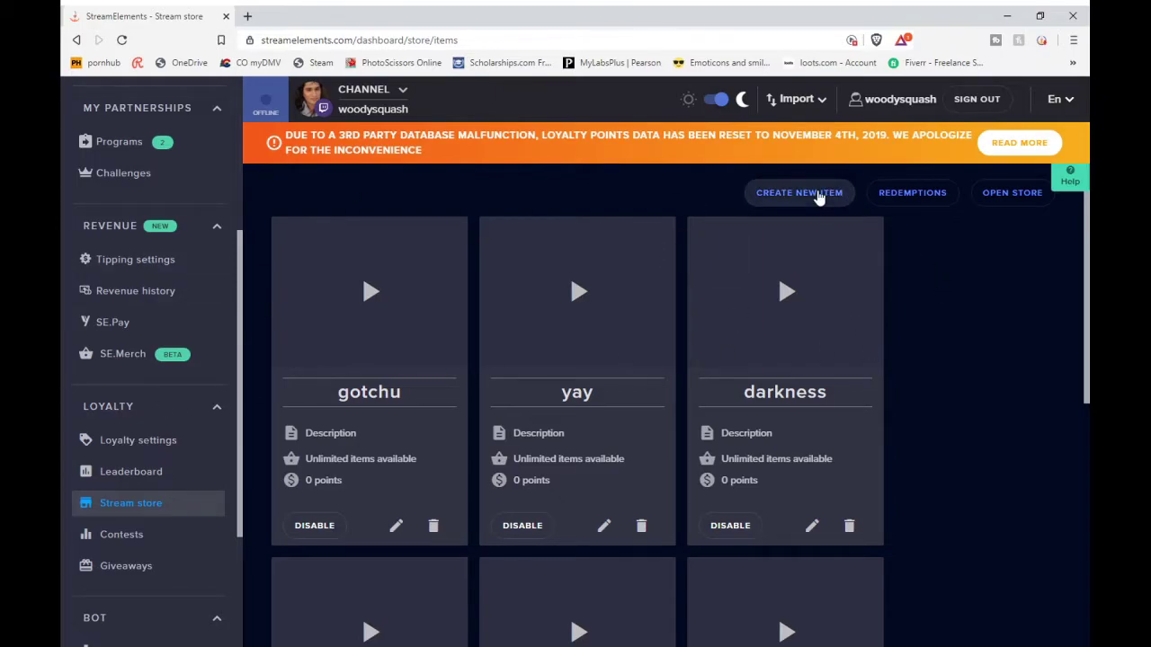
left_click(817, 196)
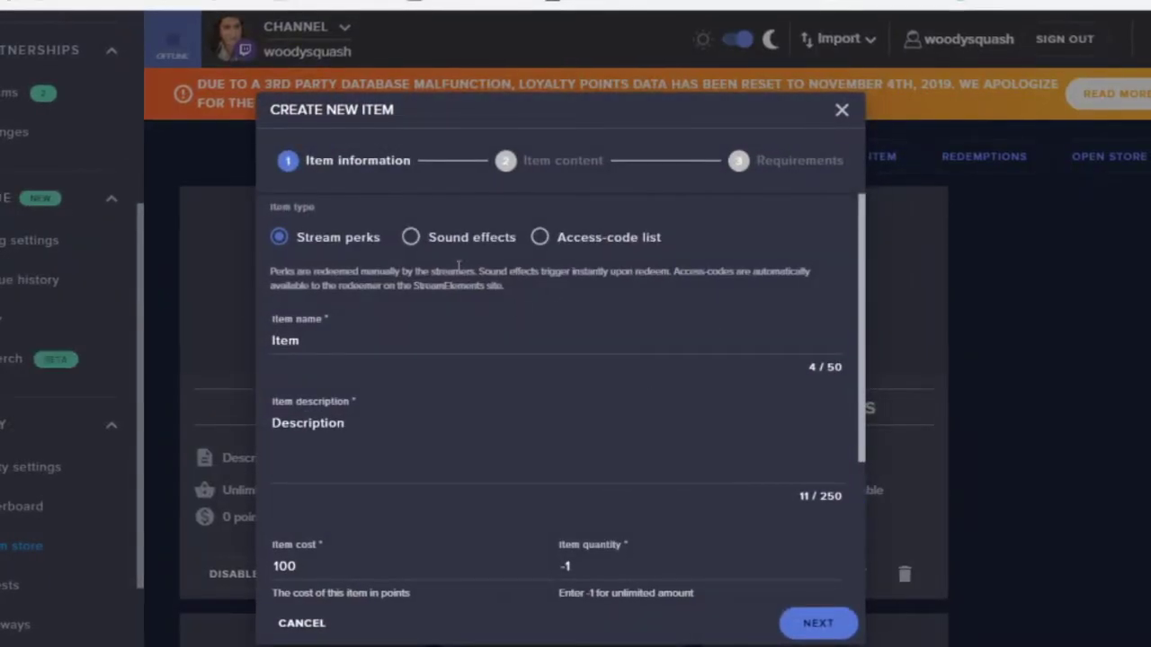
Name the new stream perk item "oops".
left_click_drag(306, 239, 384, 252)
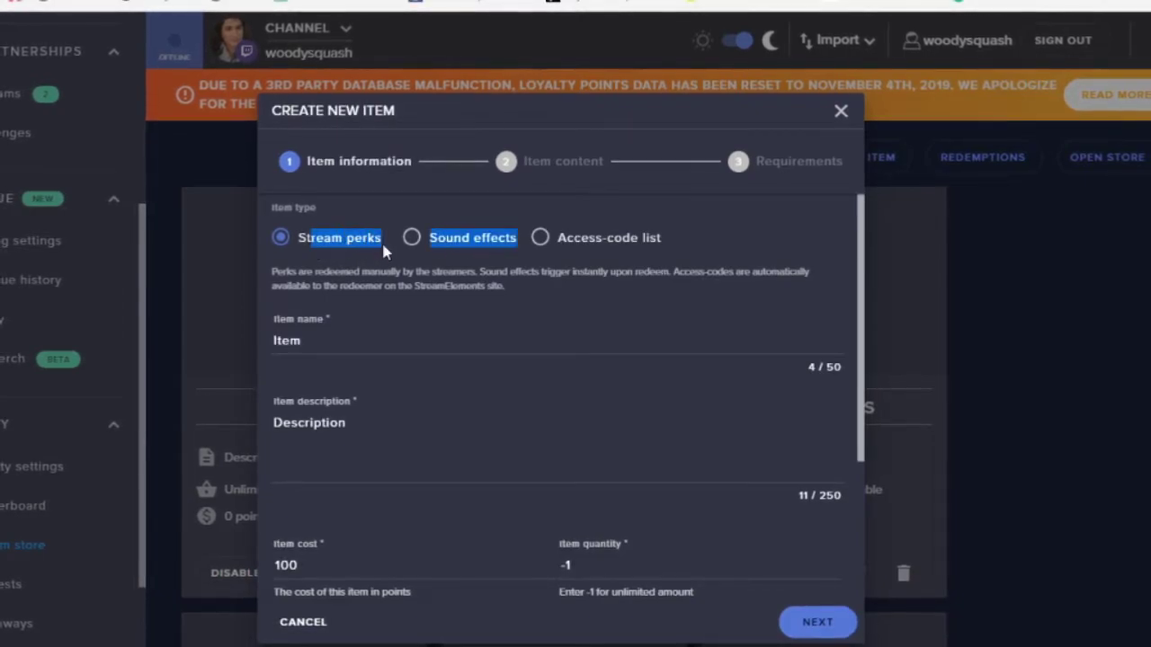
left_click(365, 336)
key("BackSpace")
key("BackSpace")
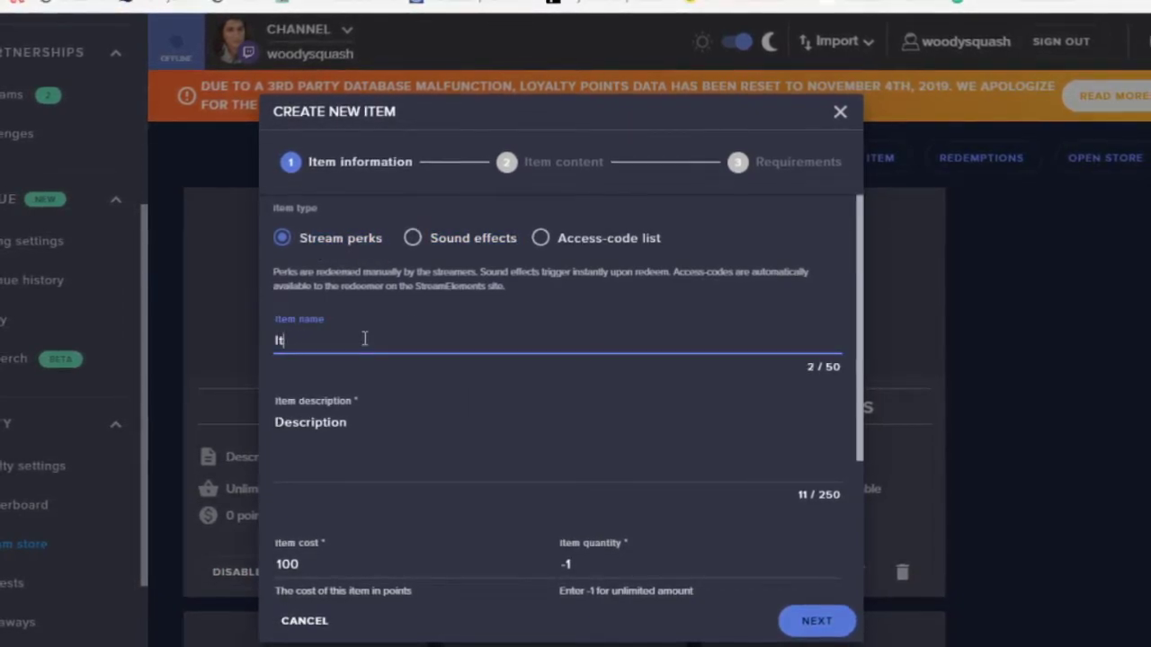
key("BackSpace")
key("BackSpace")
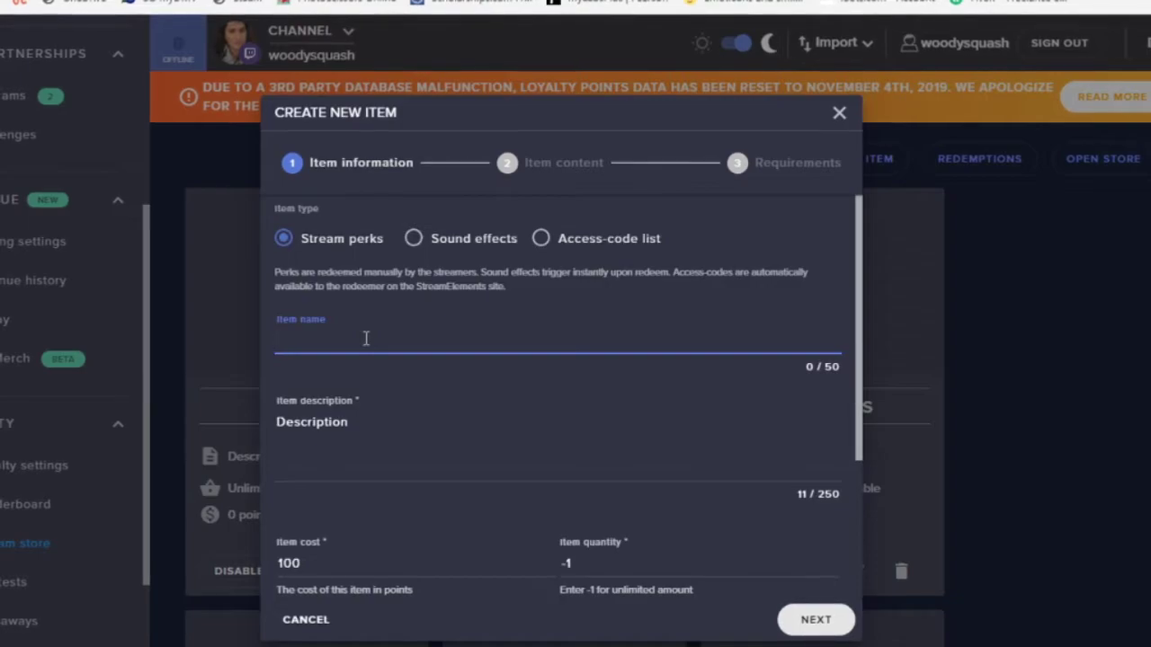
type("oops")
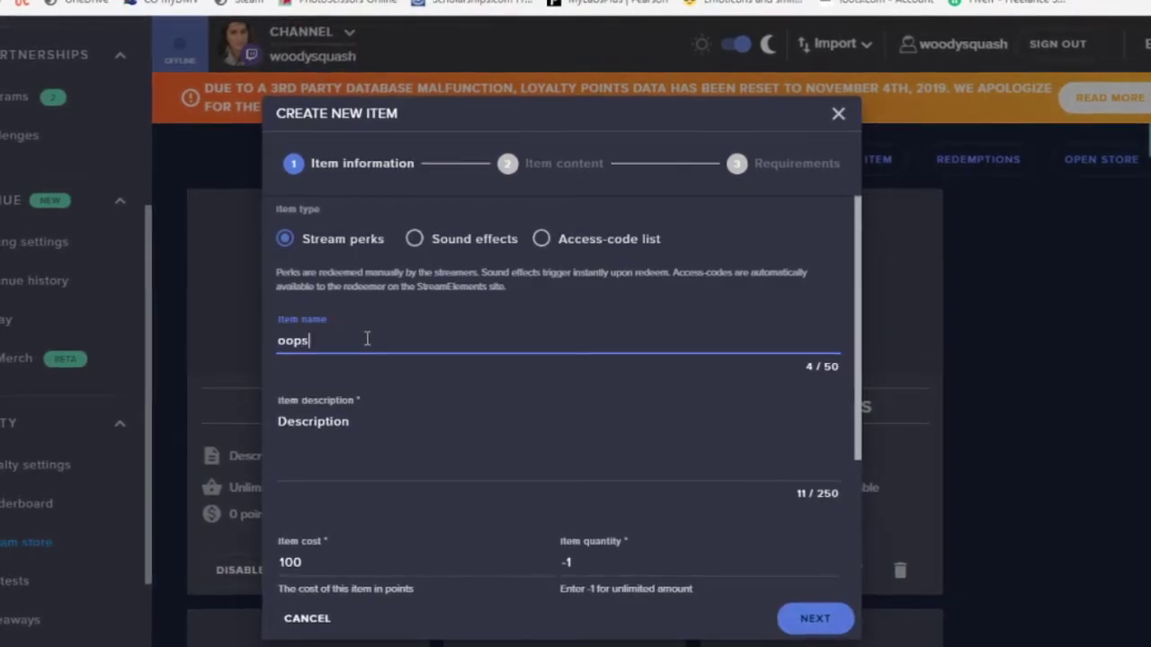
Replace the default item description with "fuking whoops".
left_click(439, 402)
scroll(440, 399, "down", 2)
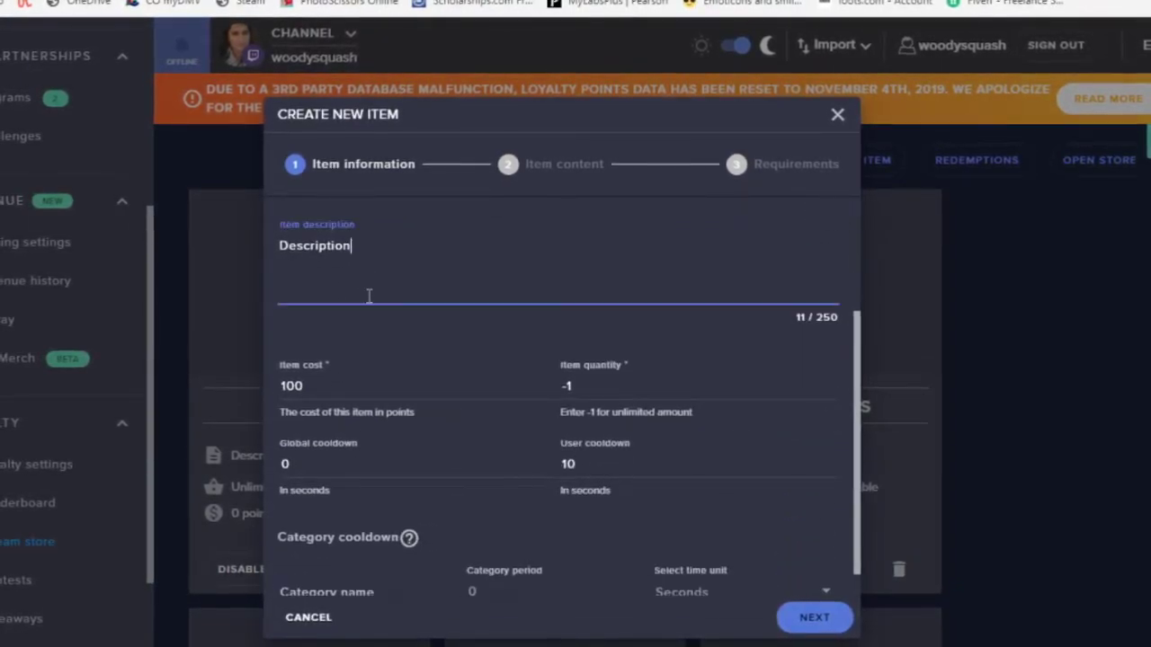
key("BackSpace")
key("BackSpace")
key("BackSpace")
key("BackSpace")
key("BackSpace")
key("BackSpace")
key("BackSpace")
key("BackSpace")
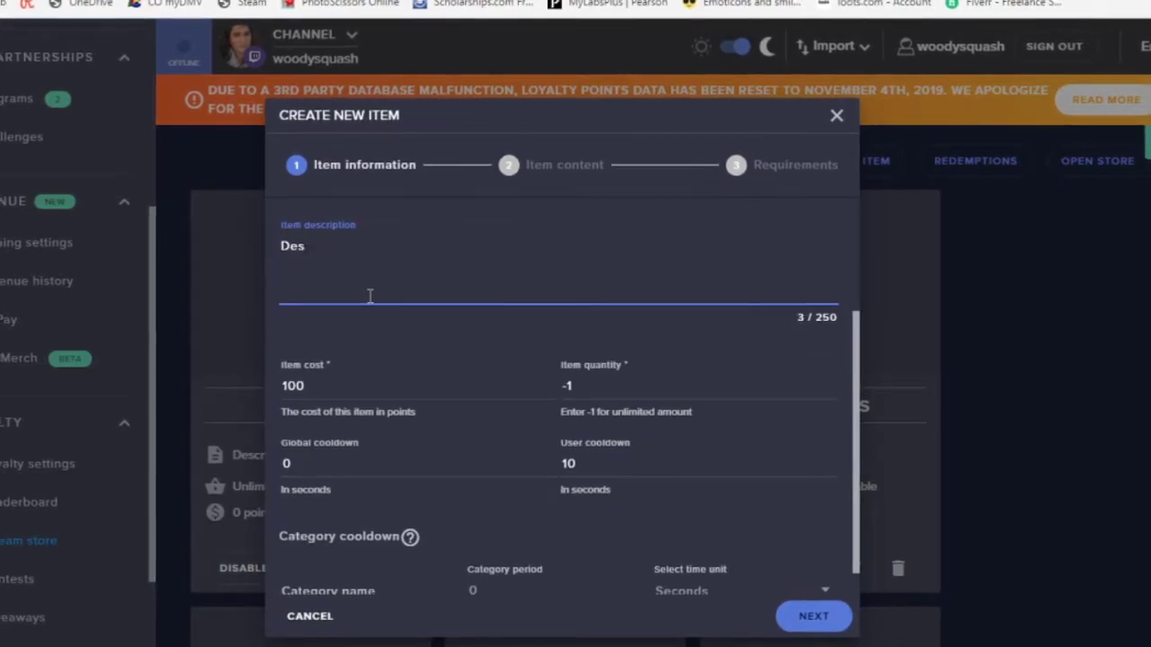
key("BackSpace")
key("BackSpace")
key("BackSpace")
type("fuking whoop[s")
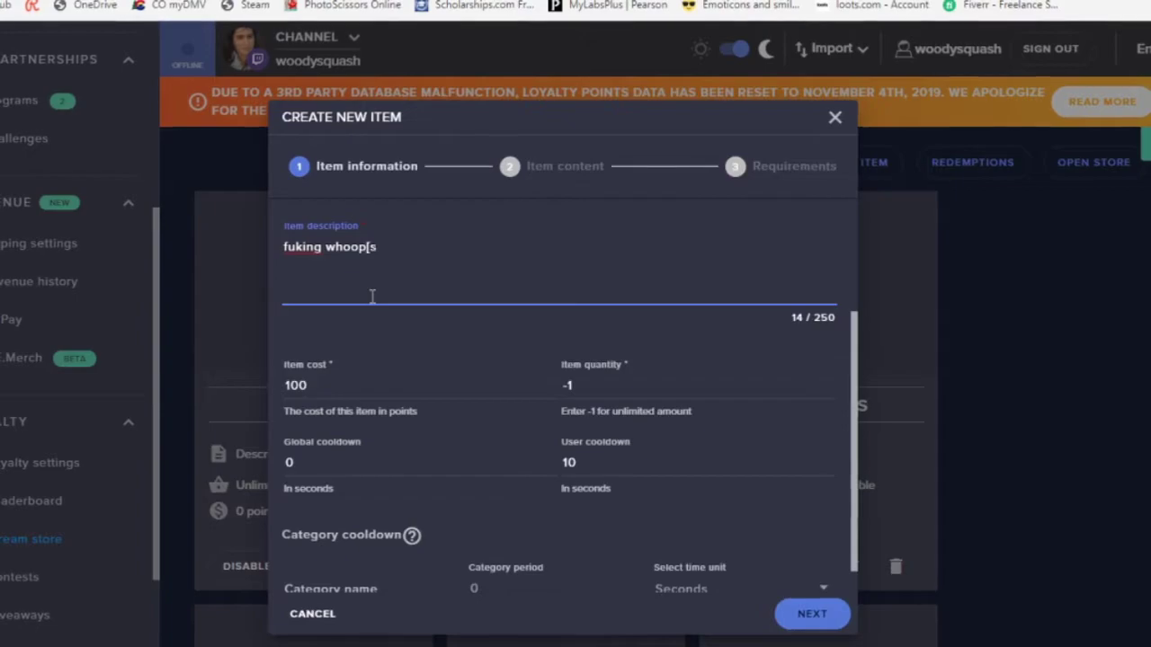
key("BackSpace")
type("s")
Set the item's cost to 0 points.
scroll(512, 363, "down", 1)
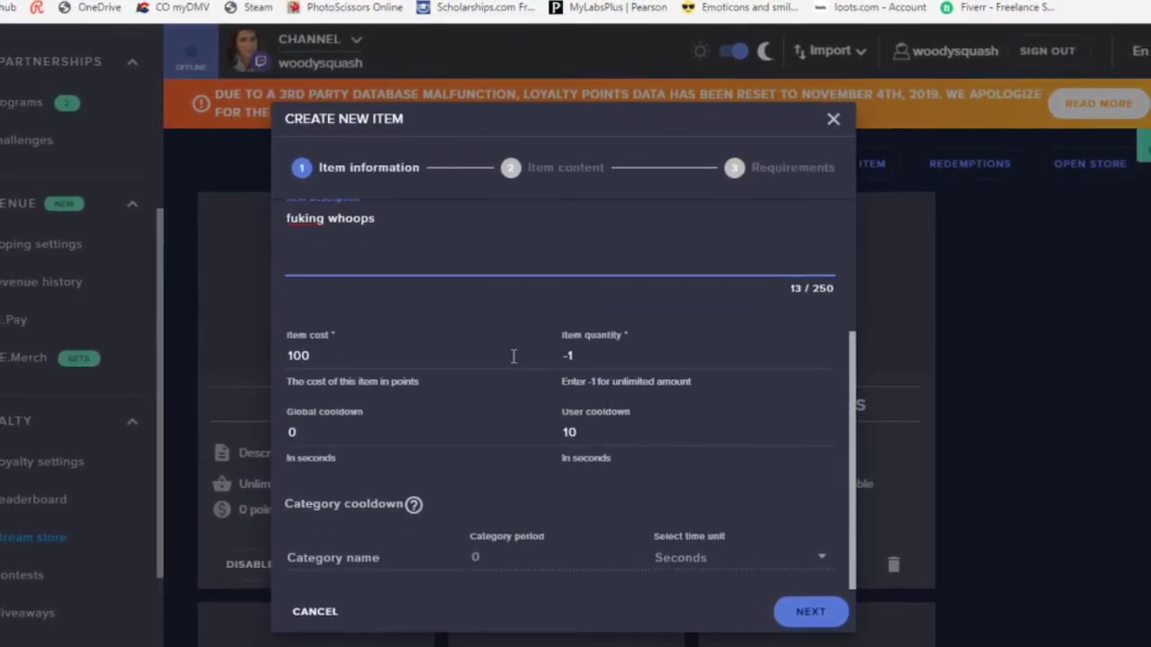
left_click(330, 357)
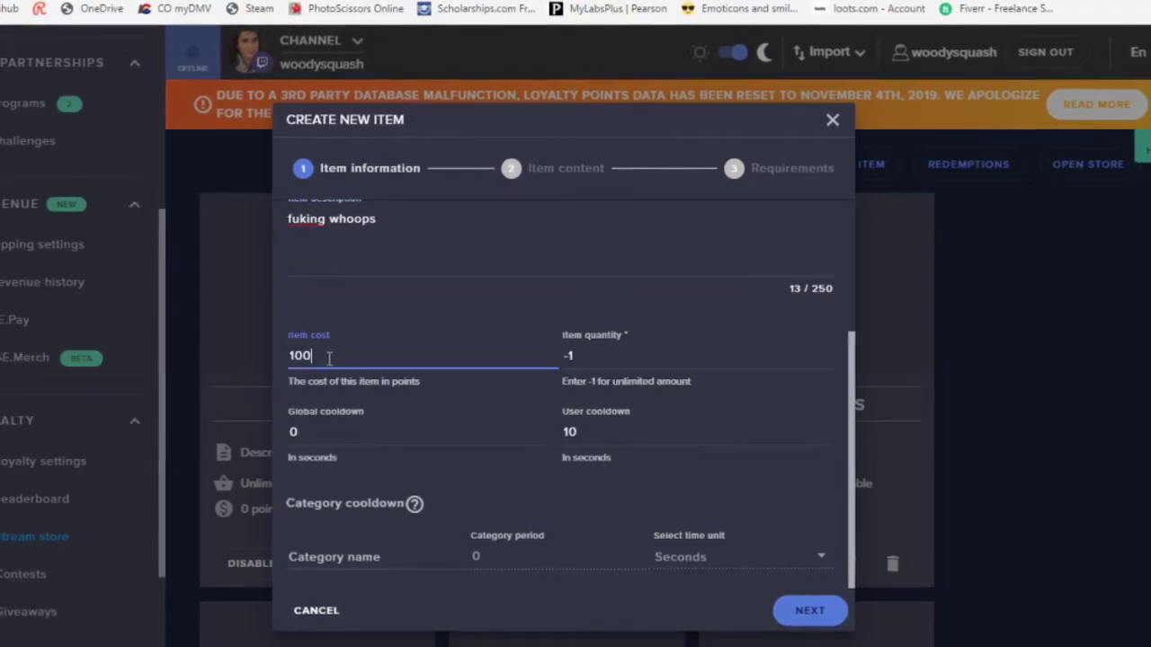
left_click_drag(294, 356, 285, 361)
type("0")
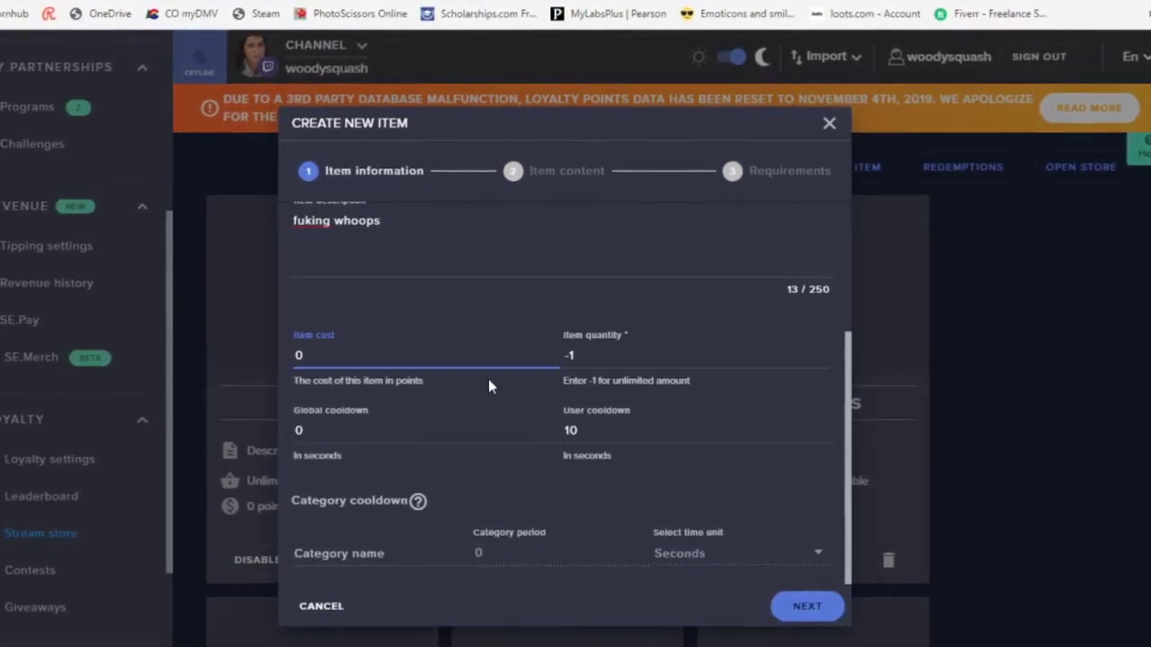
left_click_drag(559, 380, 592, 382)
left_click(608, 383)
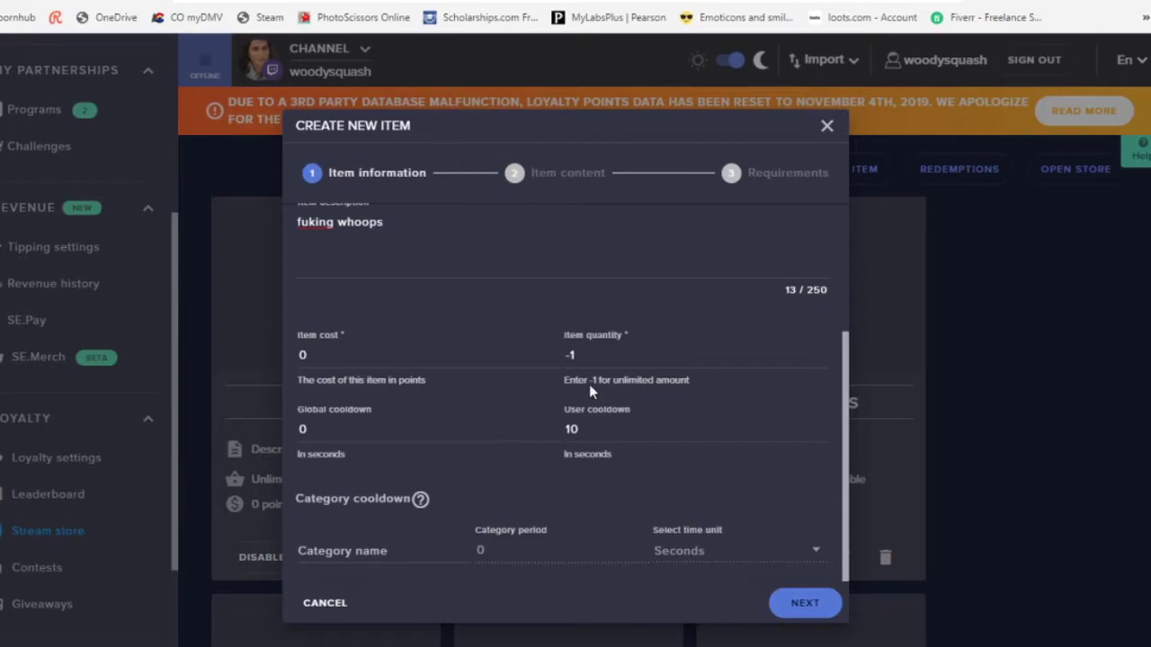
left_click(645, 355)
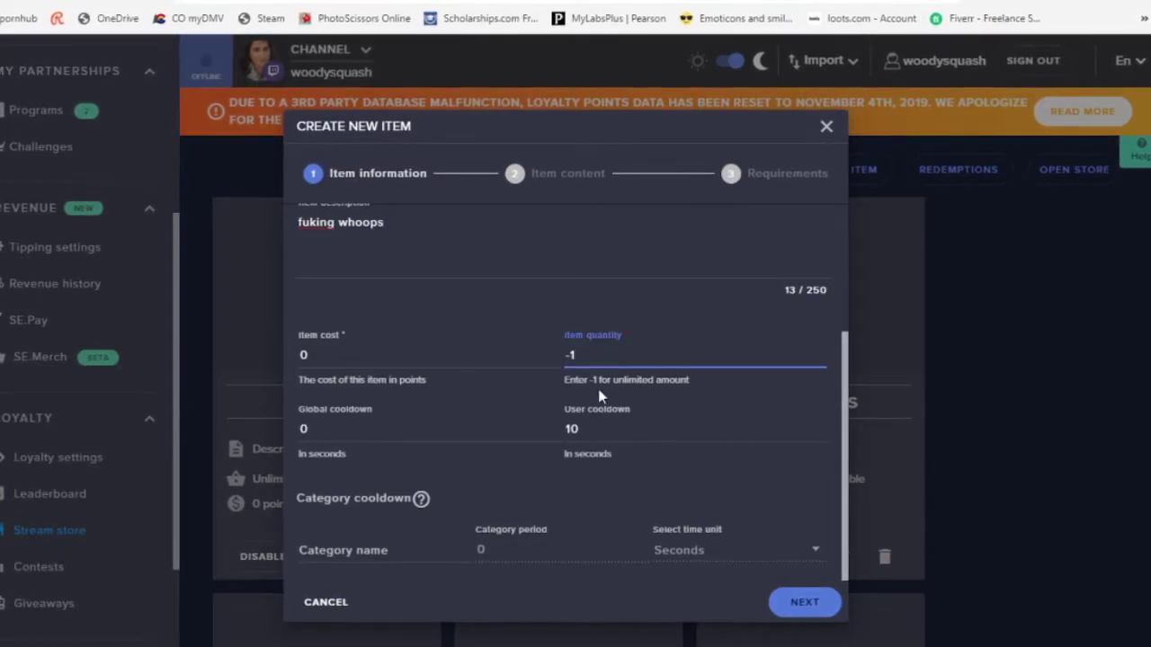
left_click_drag(570, 383, 695, 397)
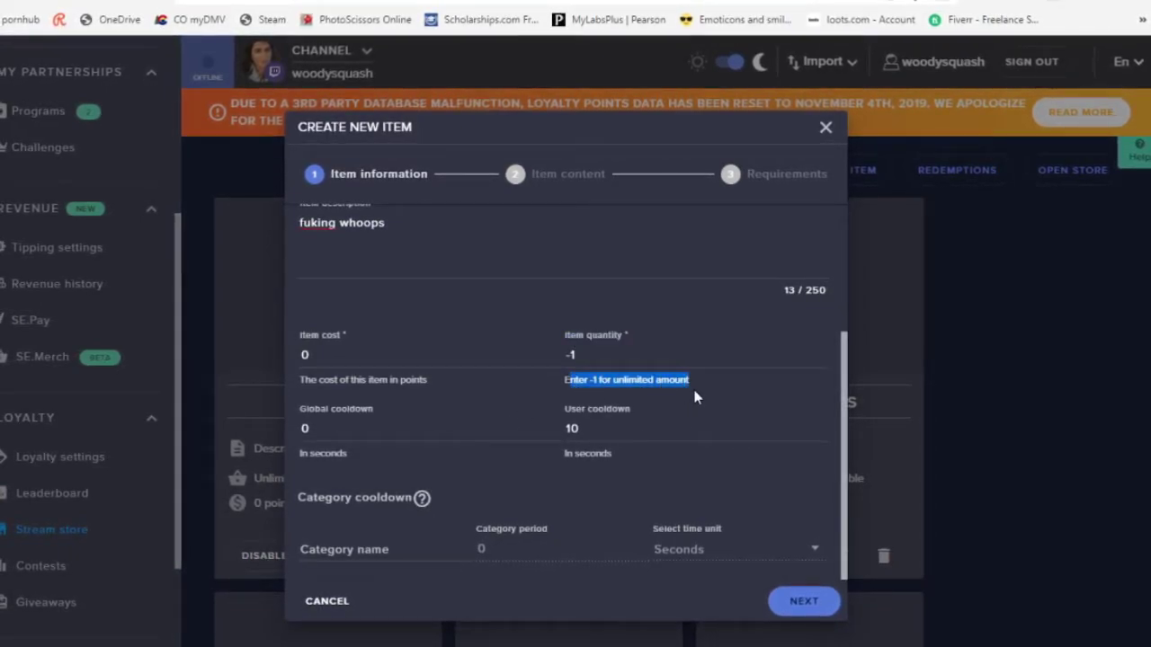
left_click(582, 411)
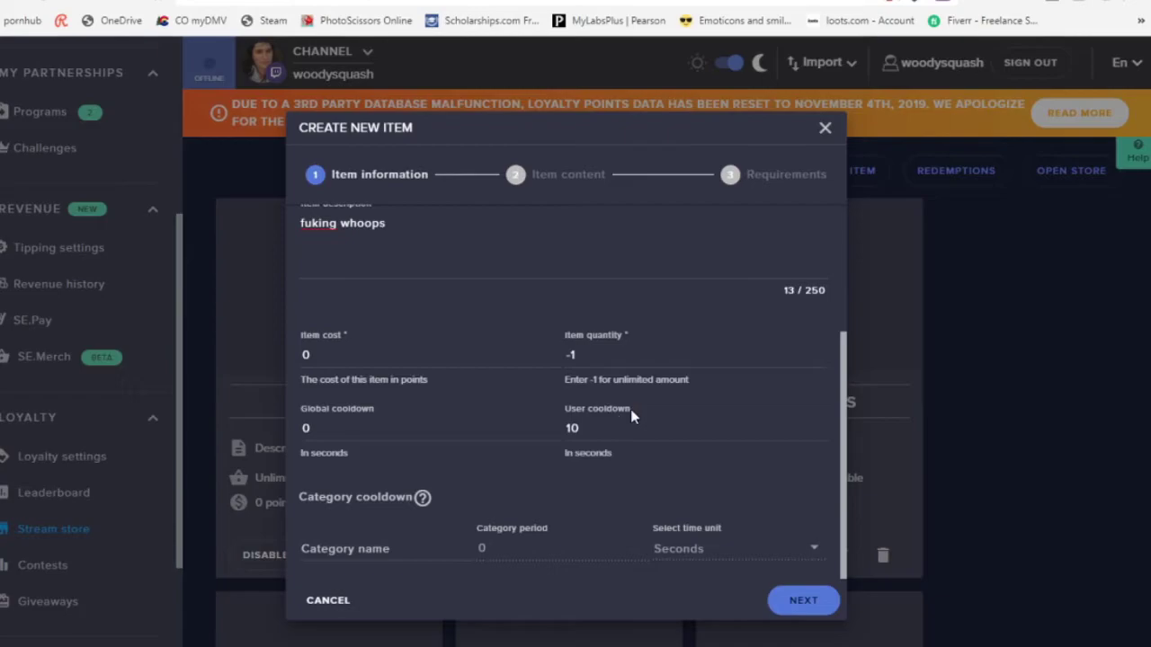
left_click(597, 433)
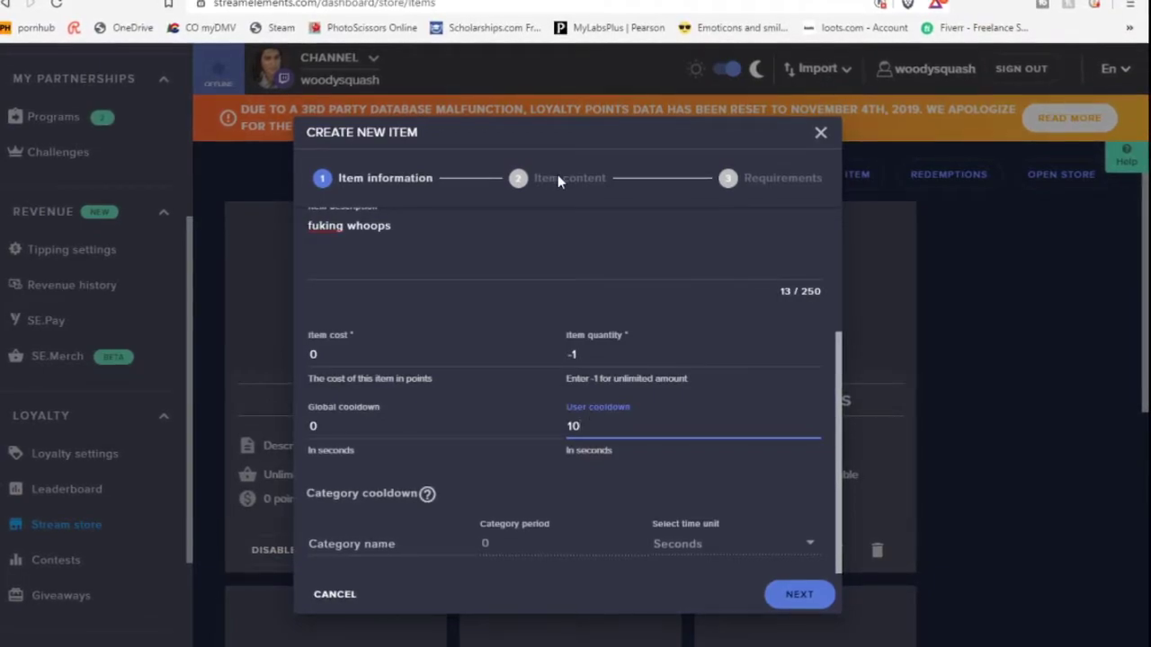
Continue to the item content, upload OOPS.avi.mp3 as the item's sound and set its volume to 73%.
left_click(797, 594)
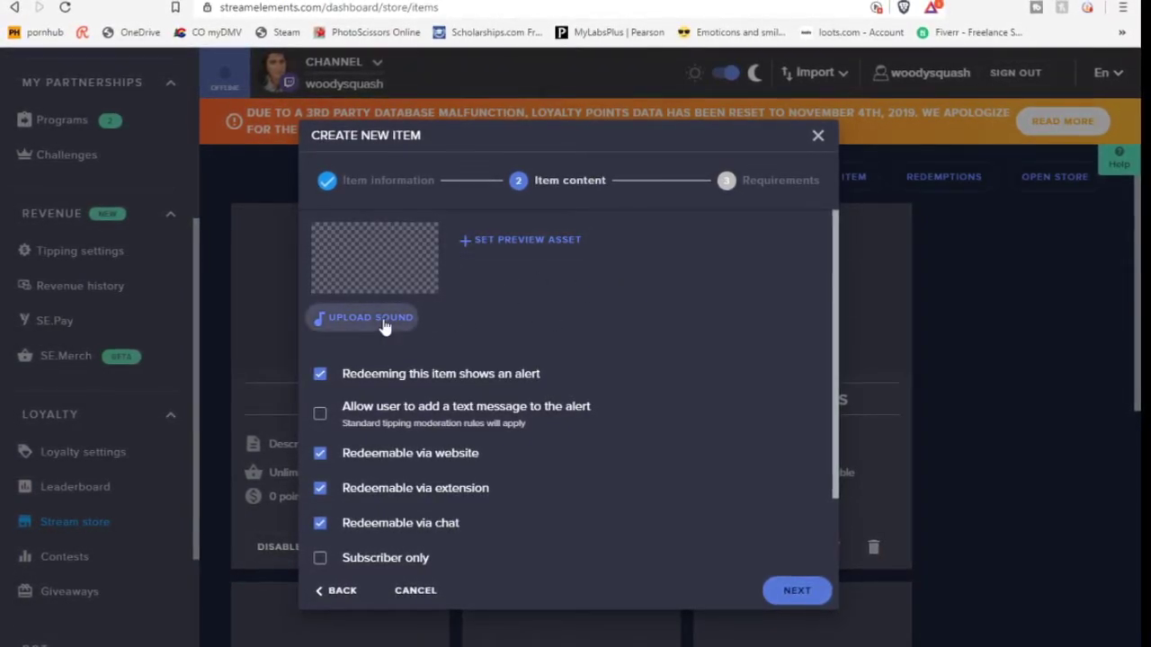
left_click(383, 321)
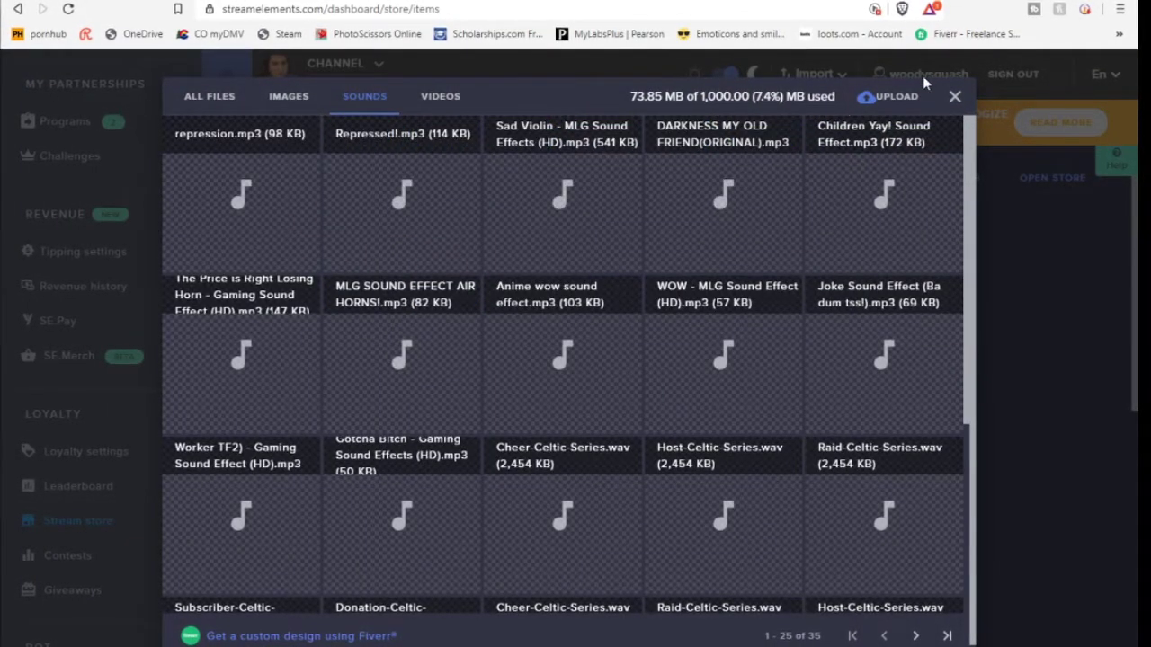
left_click(955, 95)
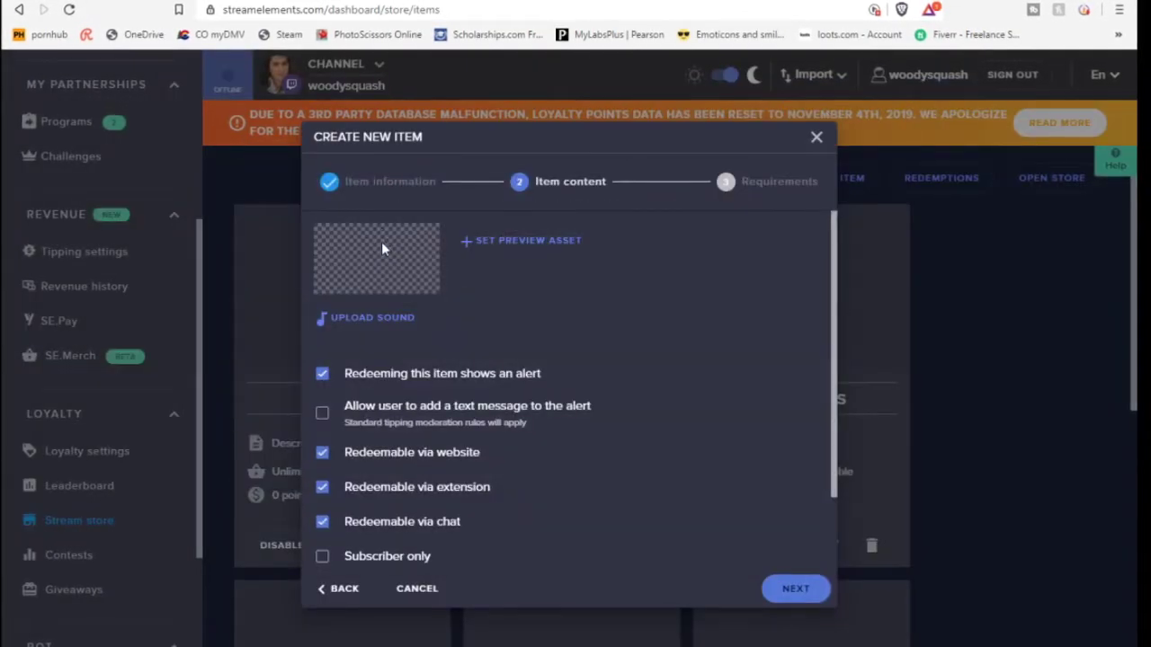
left_click(393, 315)
left_click(927, 97)
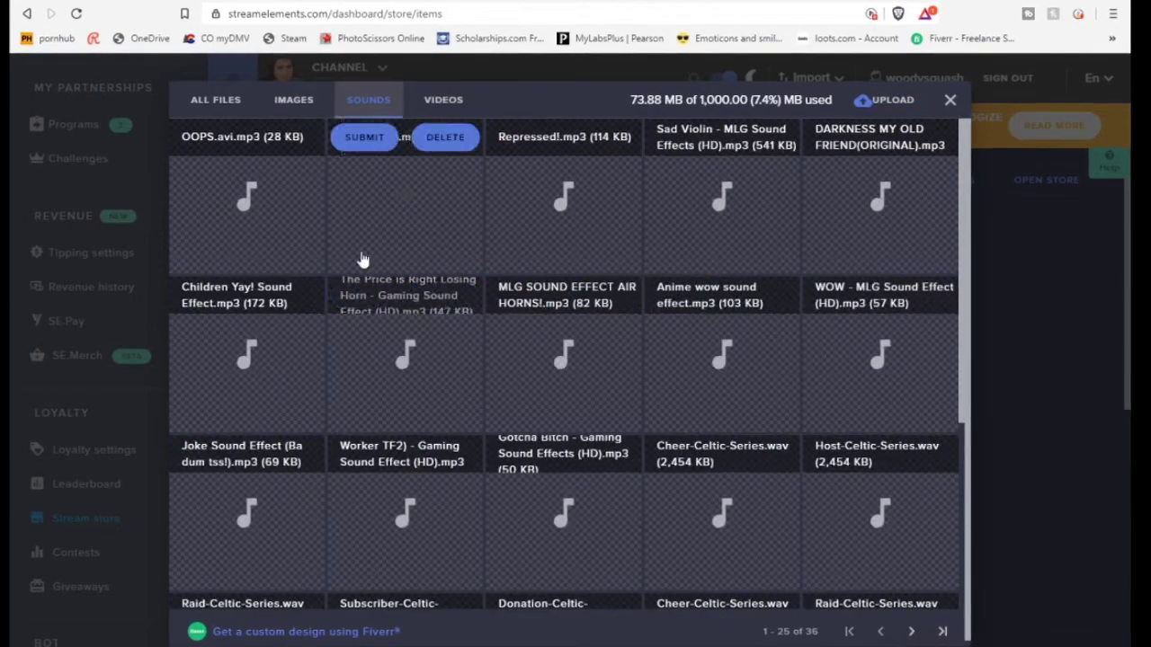
left_click(216, 141)
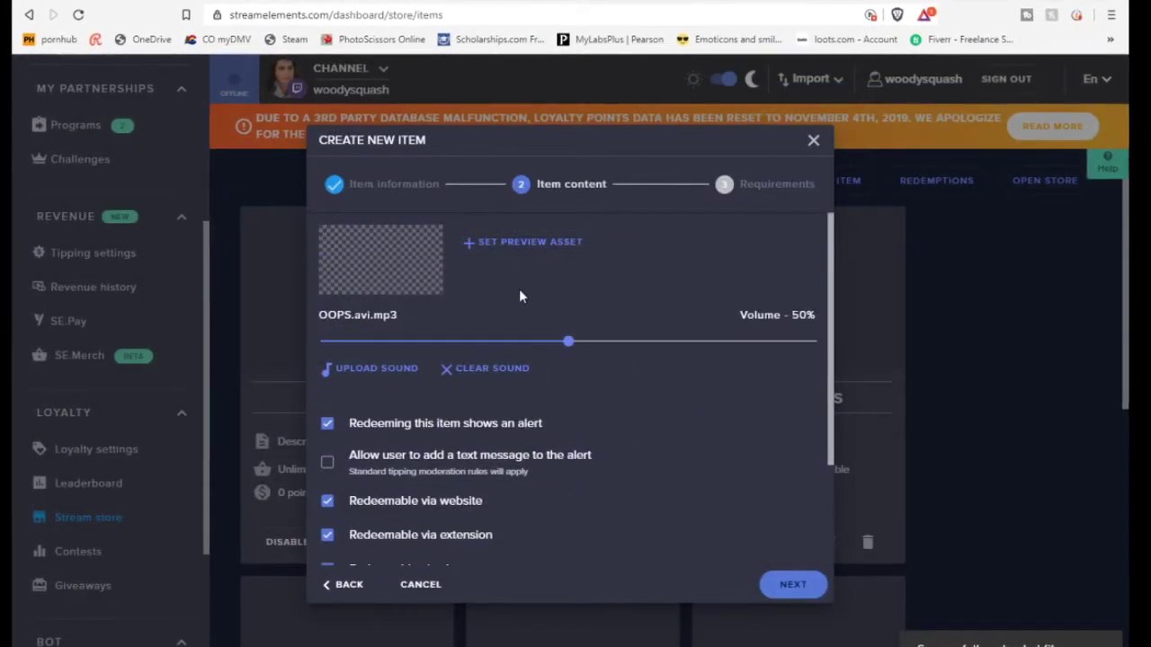
left_click_drag(578, 341, 681, 342)
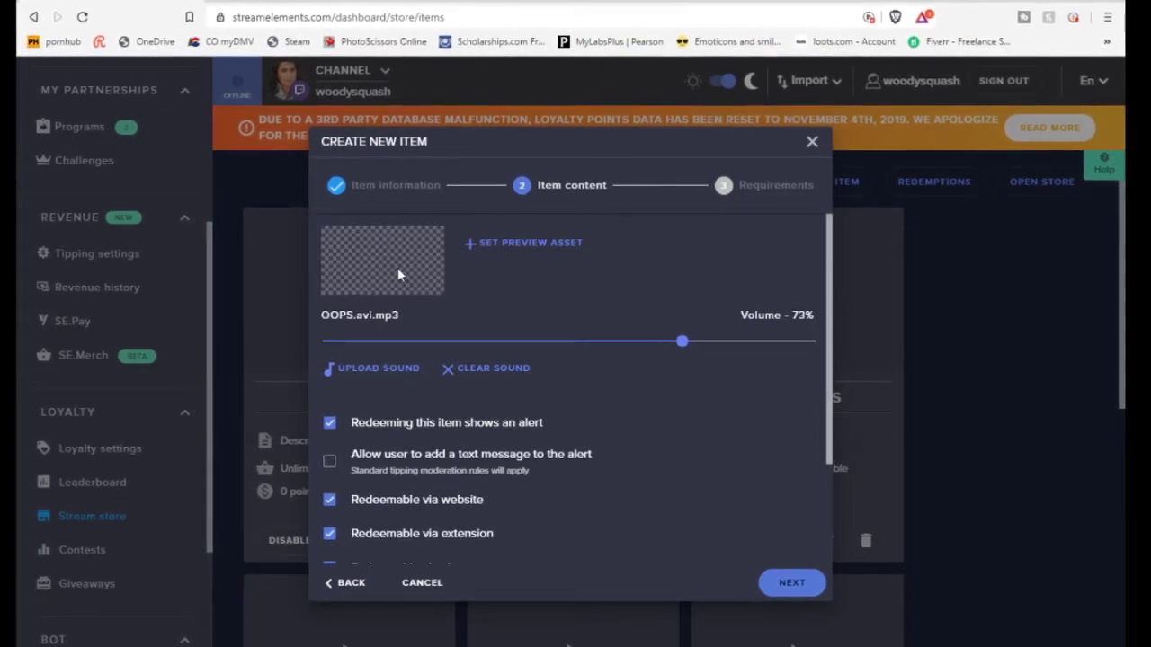
Turn off redemption of the item via website and via extension.
scroll(582, 332, "down", 1)
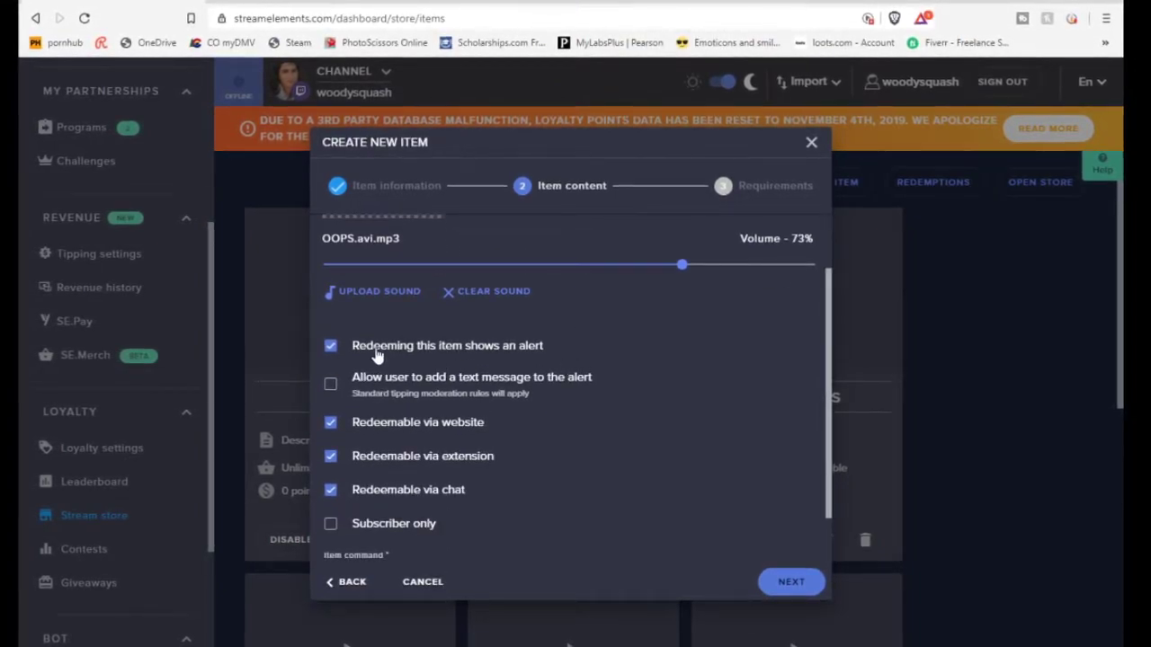
left_click(376, 345)
left_click(400, 343)
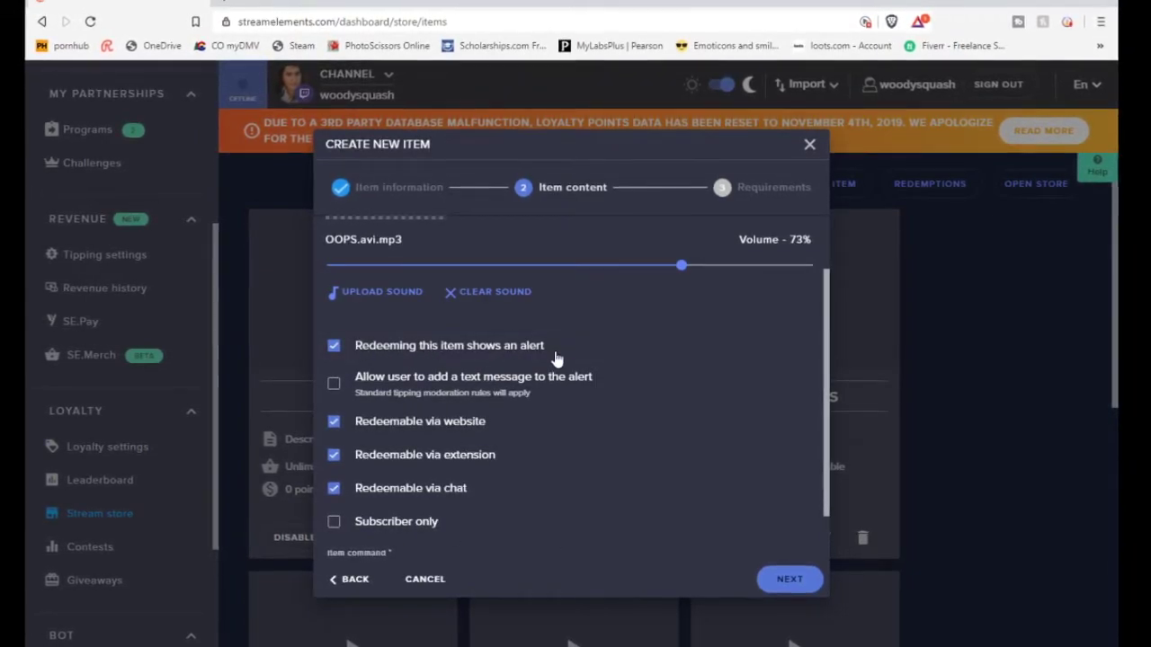
scroll(518, 398, "down", 1)
left_click(437, 367)
left_click(441, 398)
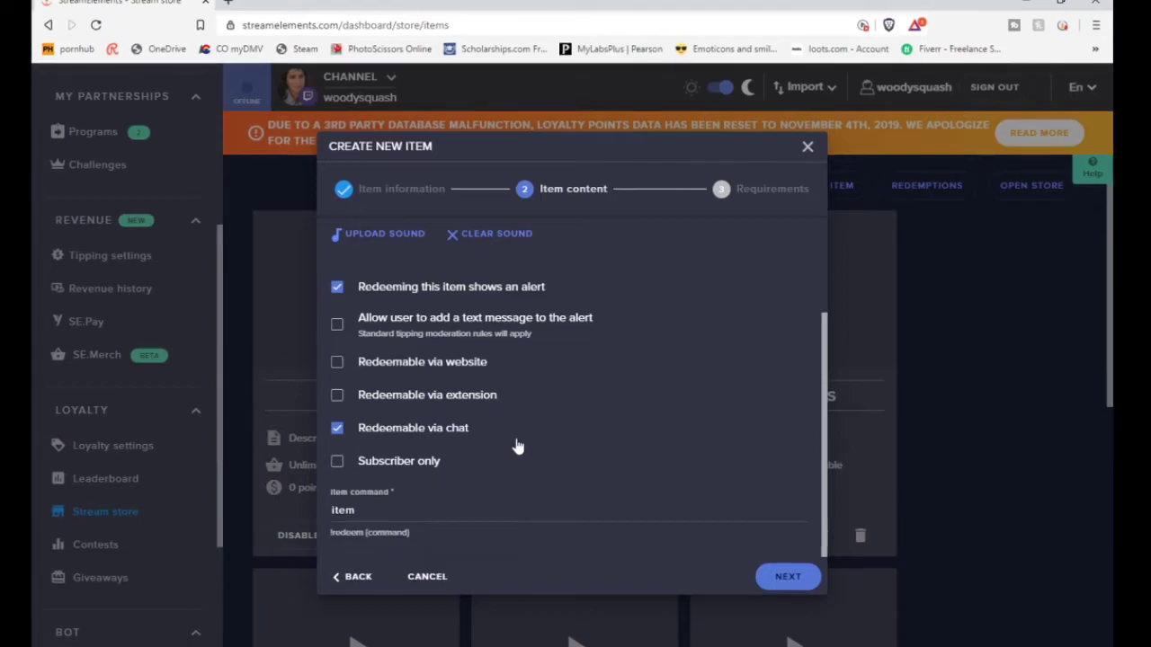
Change the item's redeem command to "ooops".
left_click(370, 511)
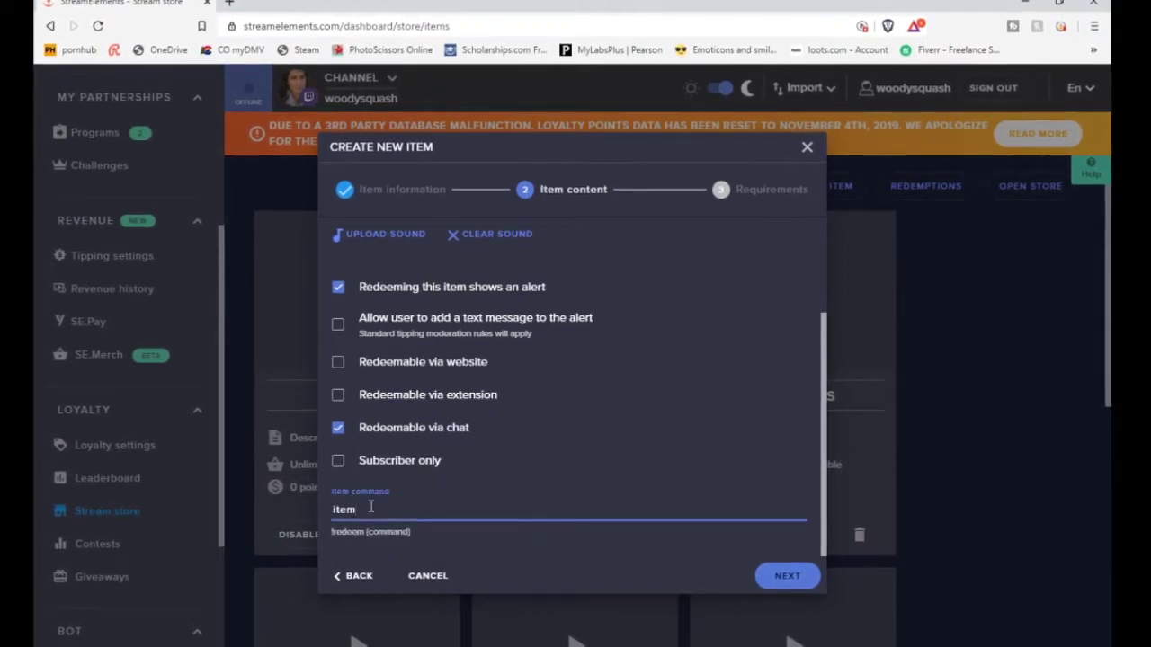
key("BackSpace")
key("BackSpace")
key("BackSpace")
key("BackSpace")
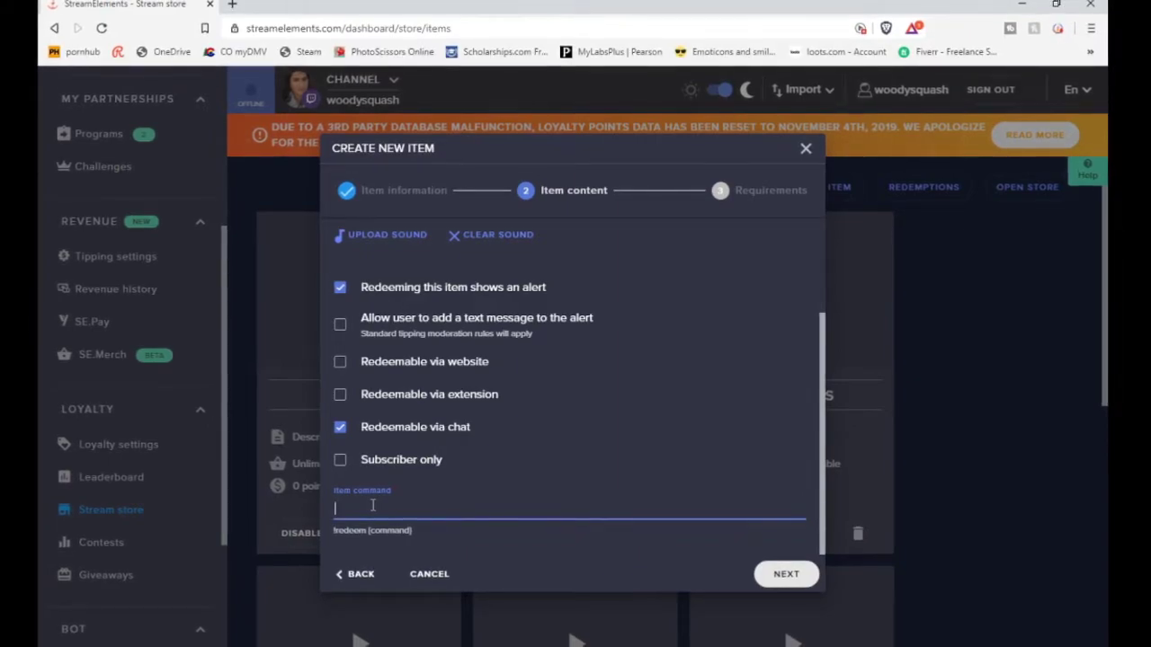
type("ooops")
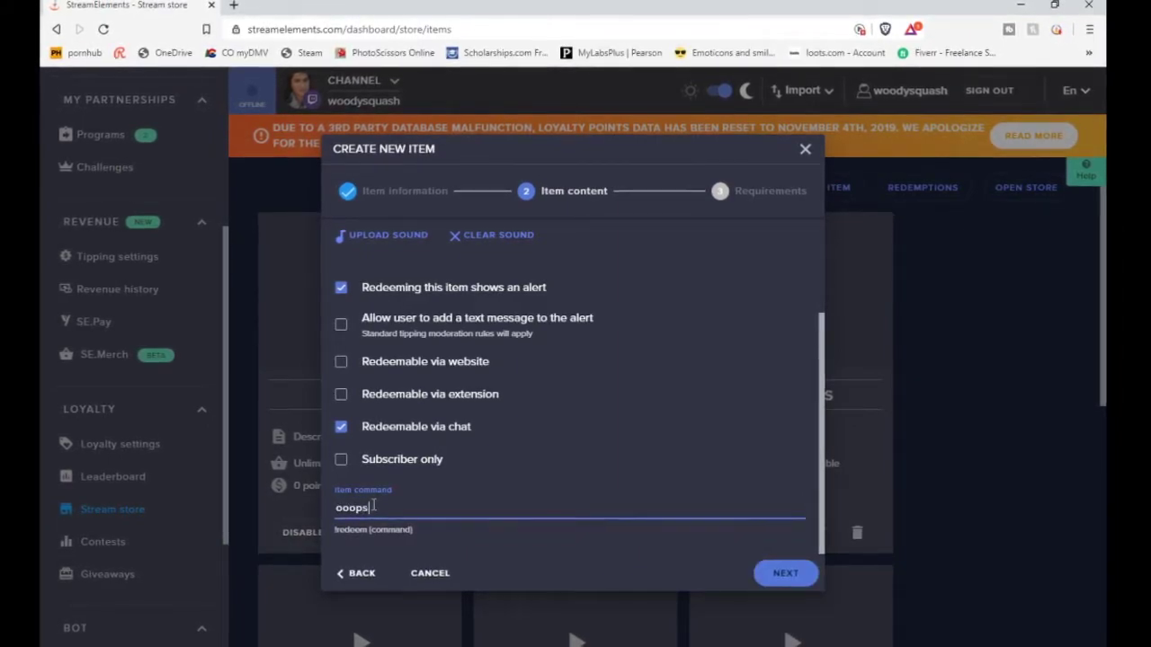
Continue to the item's requirements and save the new store item without any additional requirement.
left_click(779, 570)
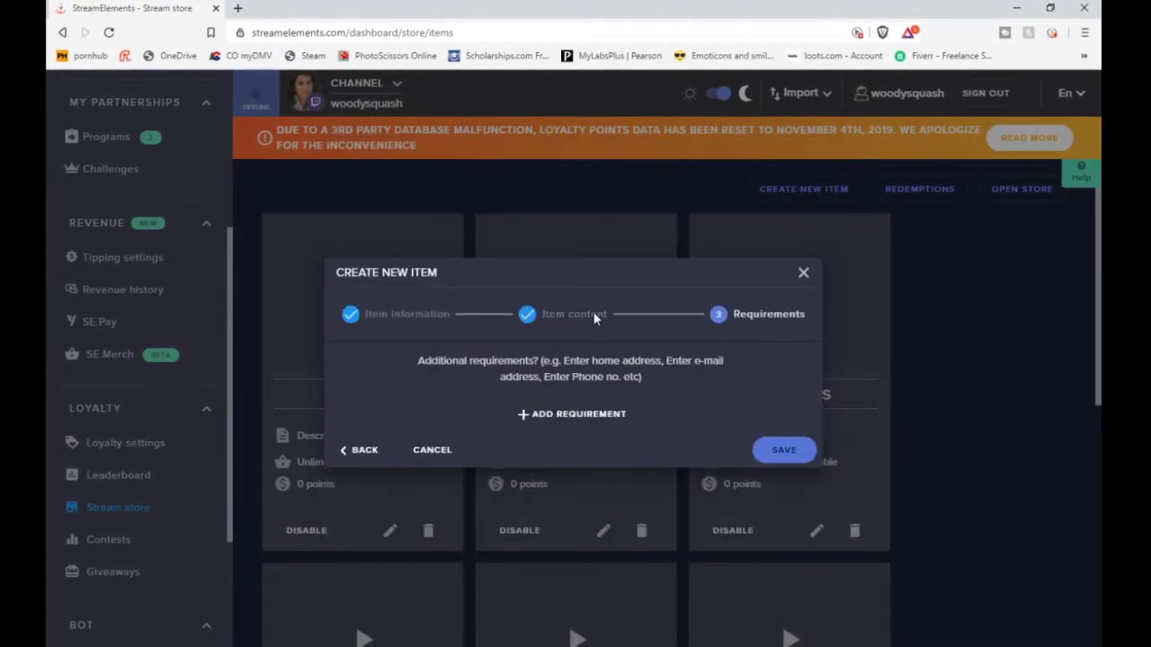
left_click(598, 414)
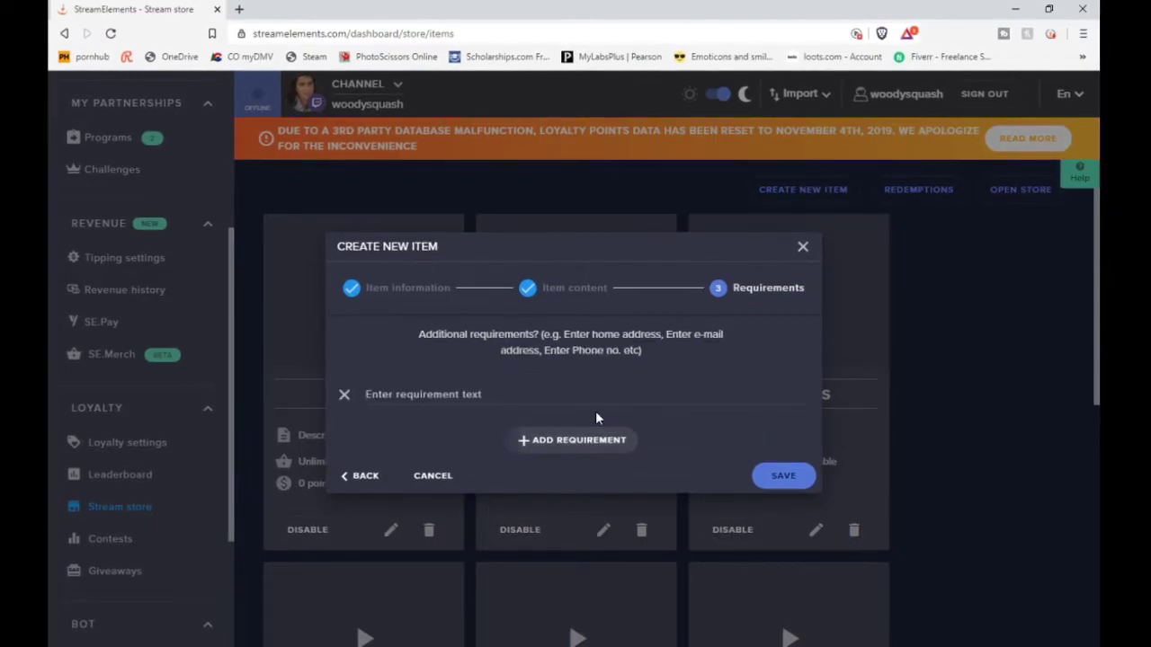
left_click(345, 394)
left_click(781, 452)
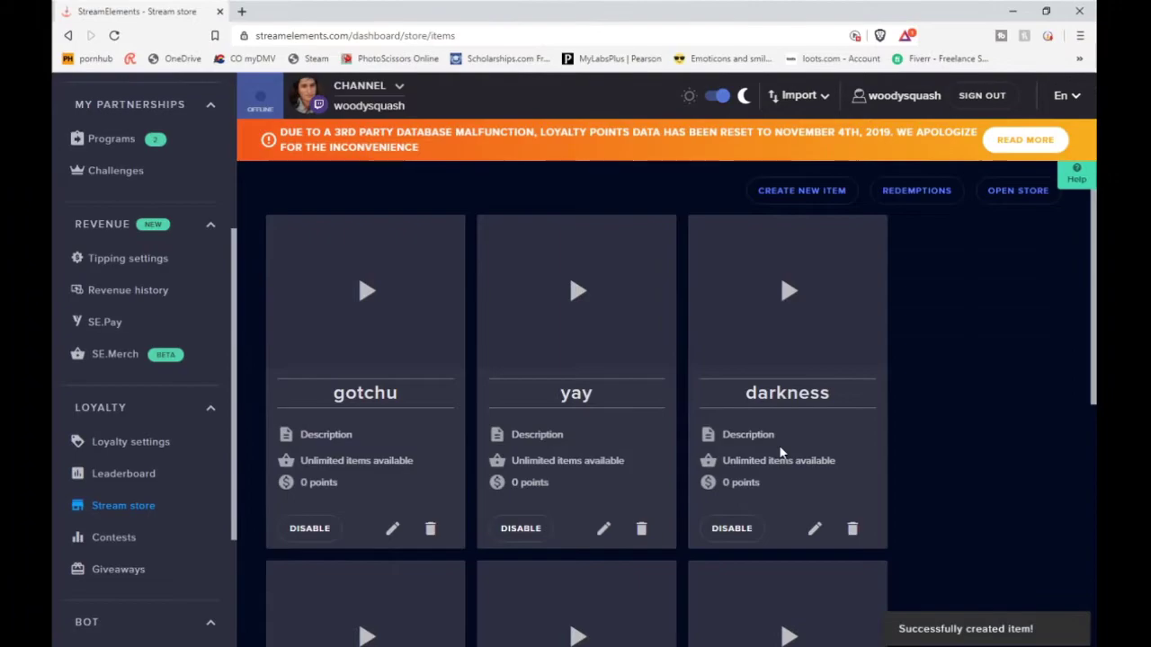
scroll(575, 393, "down", 3)
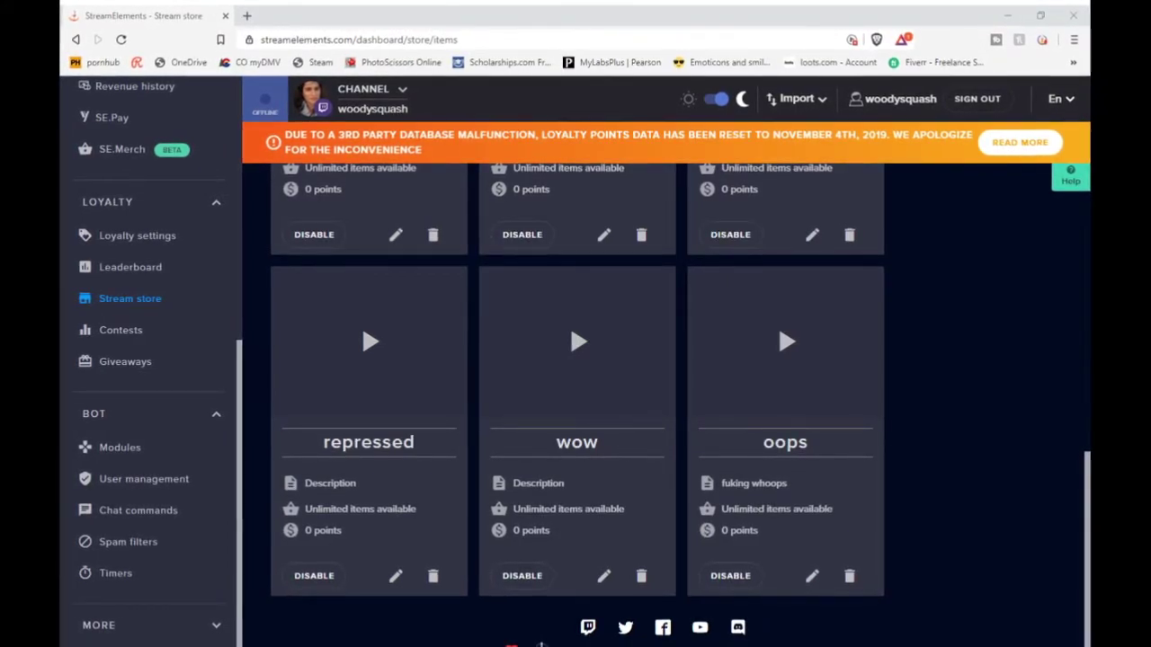
Go to the bot's custom chat commands and add a new command named "oops".
left_click(367, 455)
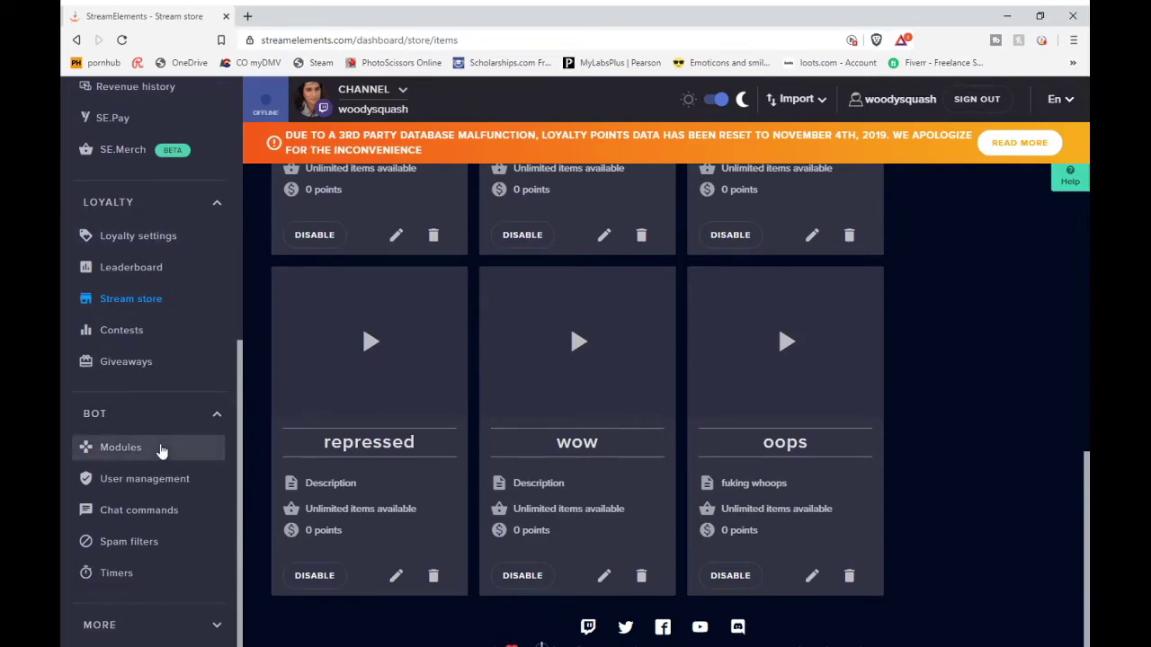
left_click(158, 510)
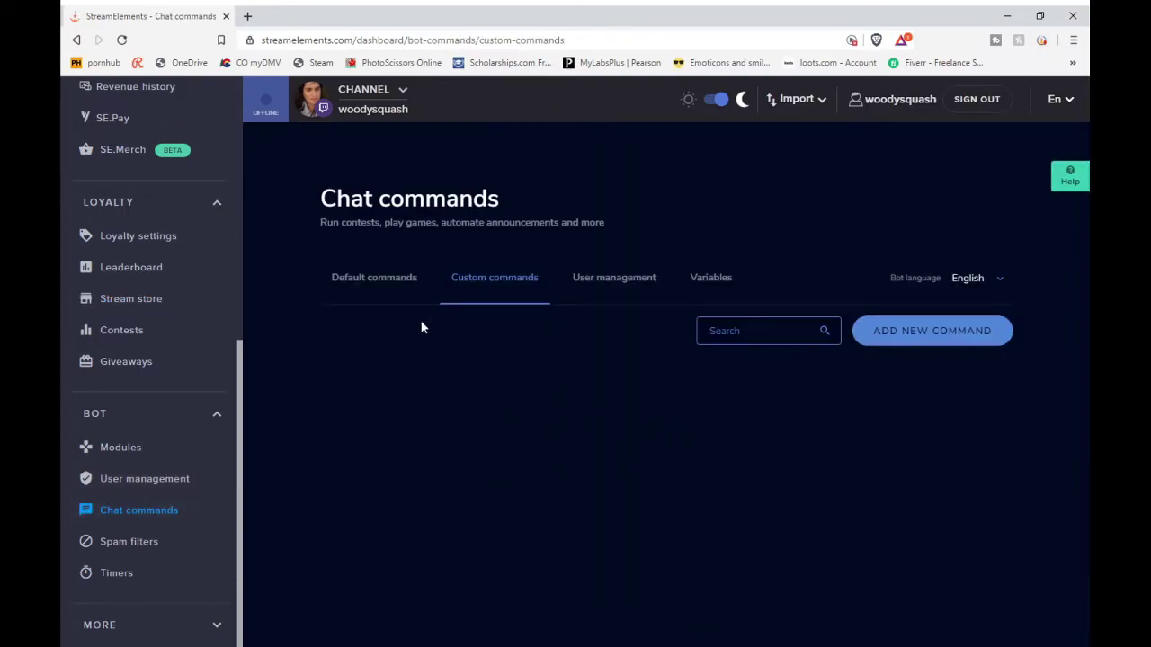
left_click(927, 333)
scroll(761, 454, "down", 2)
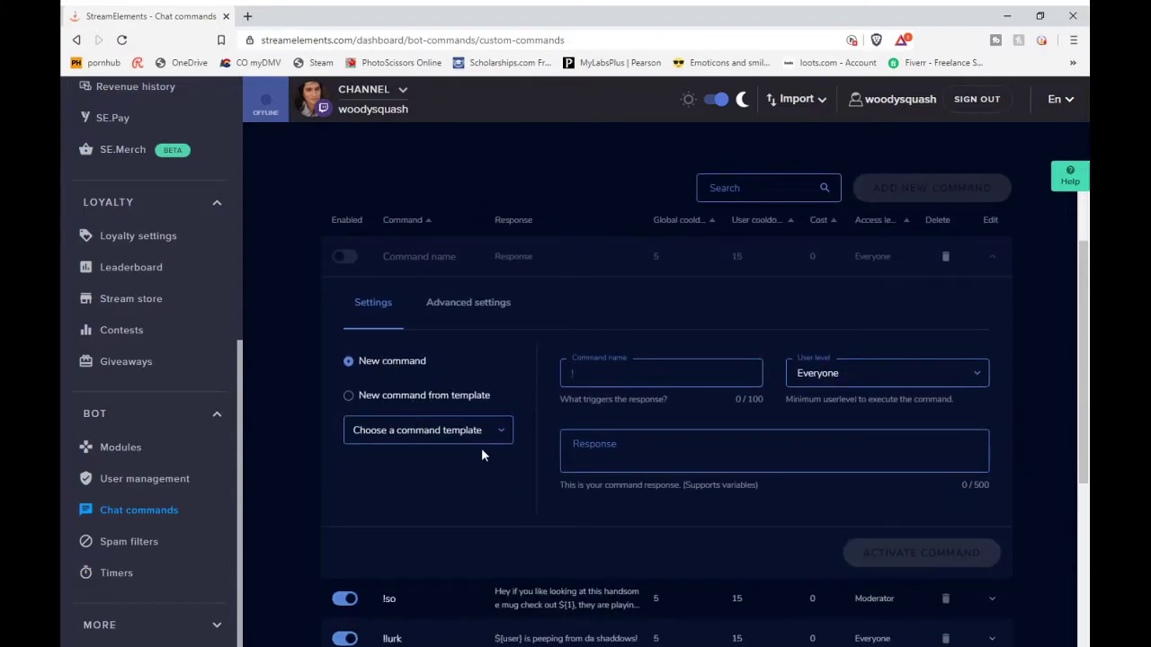
left_click(620, 379)
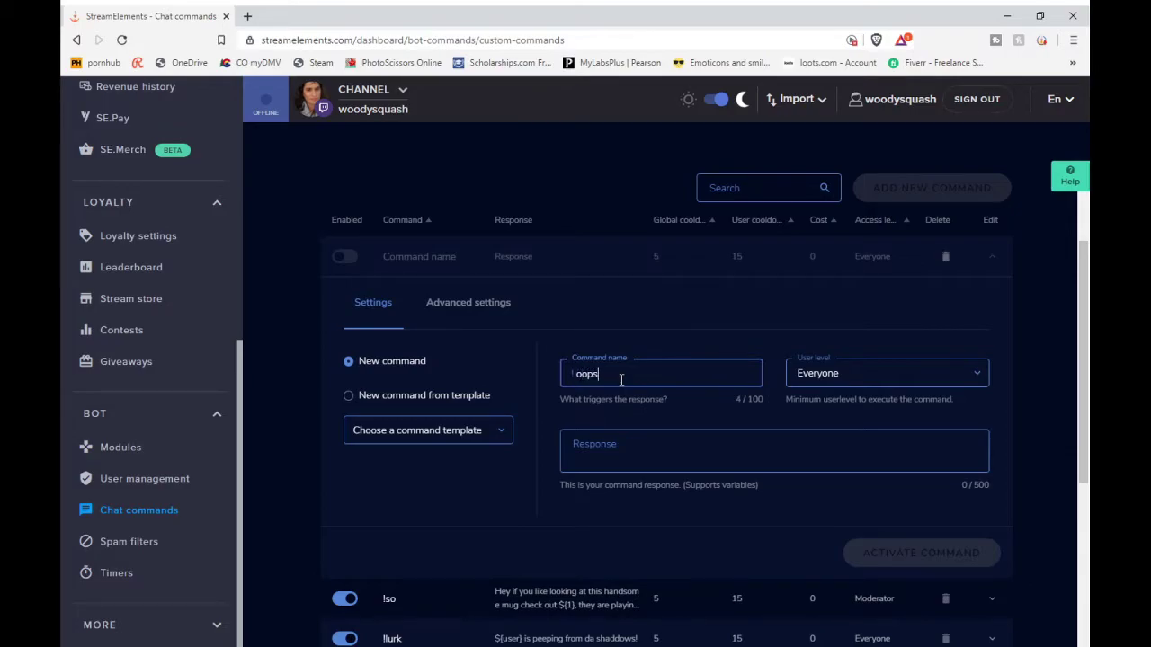
Enter ${redeem oops} as the command's response, activate the command and collapse its settings.
left_click(688, 443)
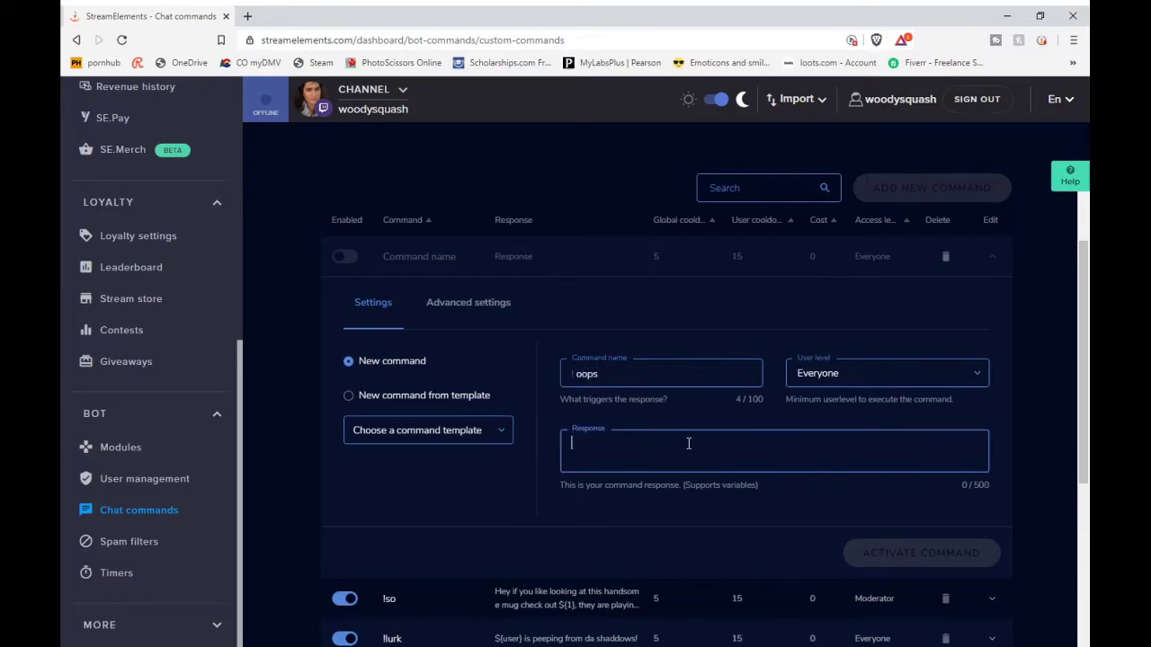
left_click(758, 640)
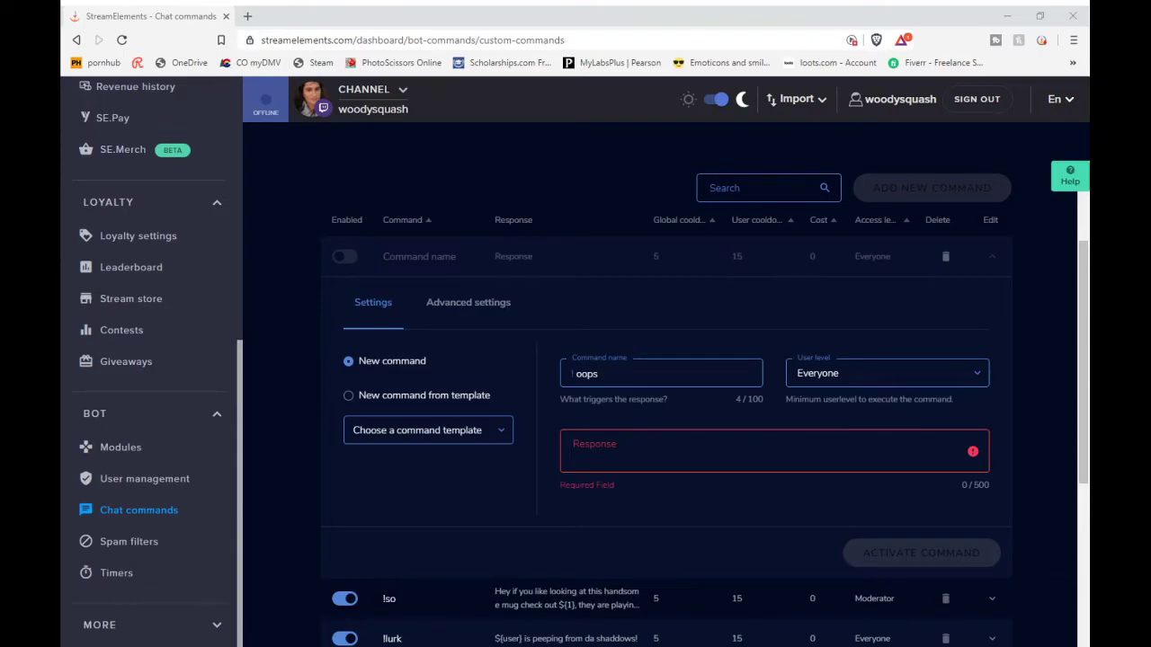
left_click(684, 456)
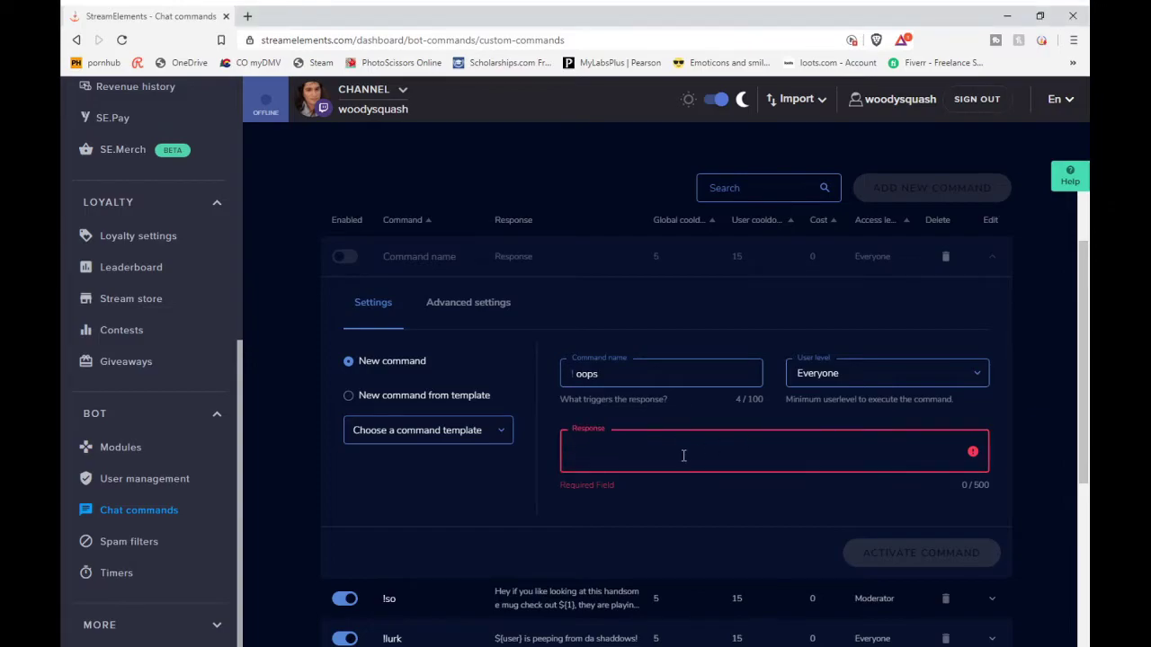
type("${redeem item_name_here}")
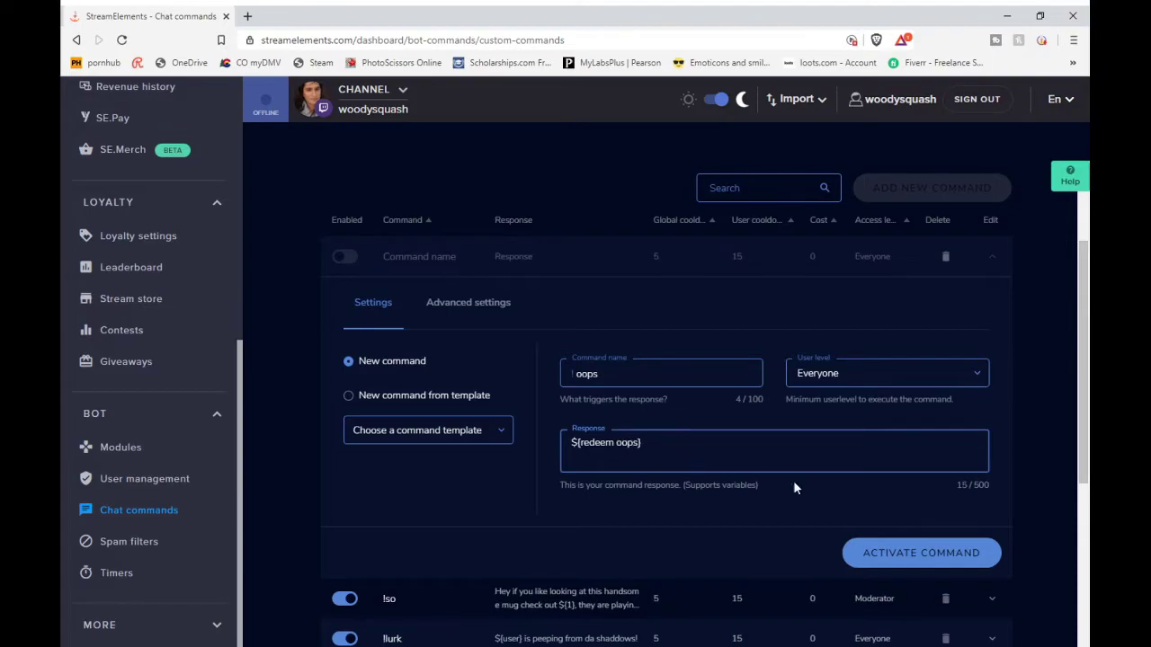
left_click(906, 561)
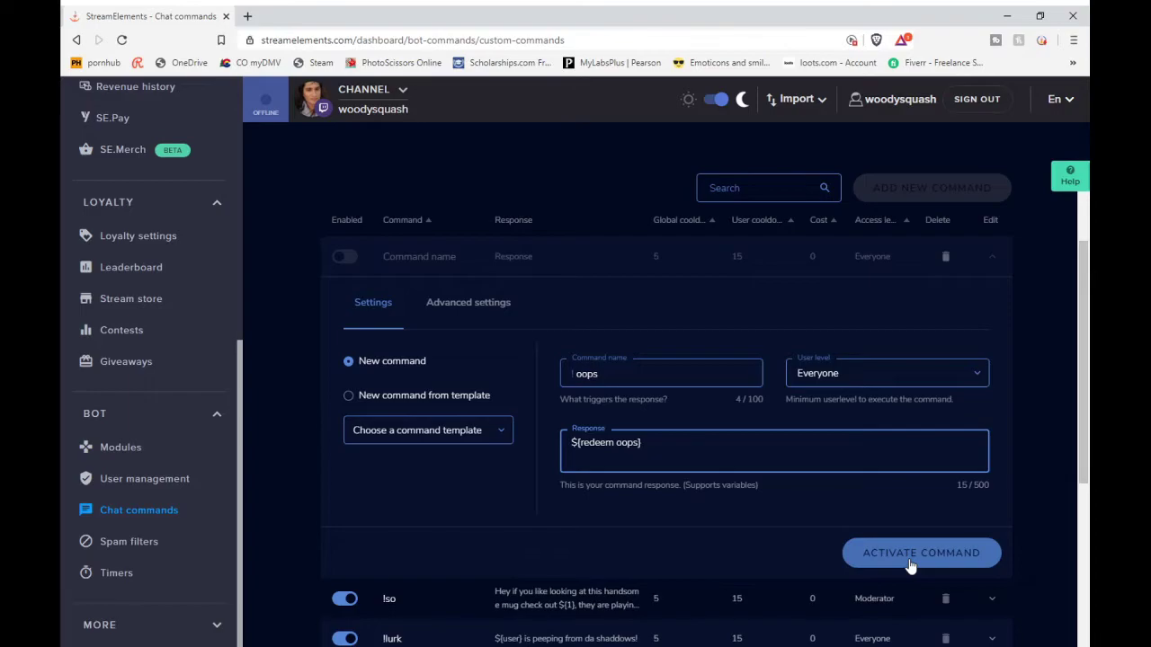
left_click(910, 563)
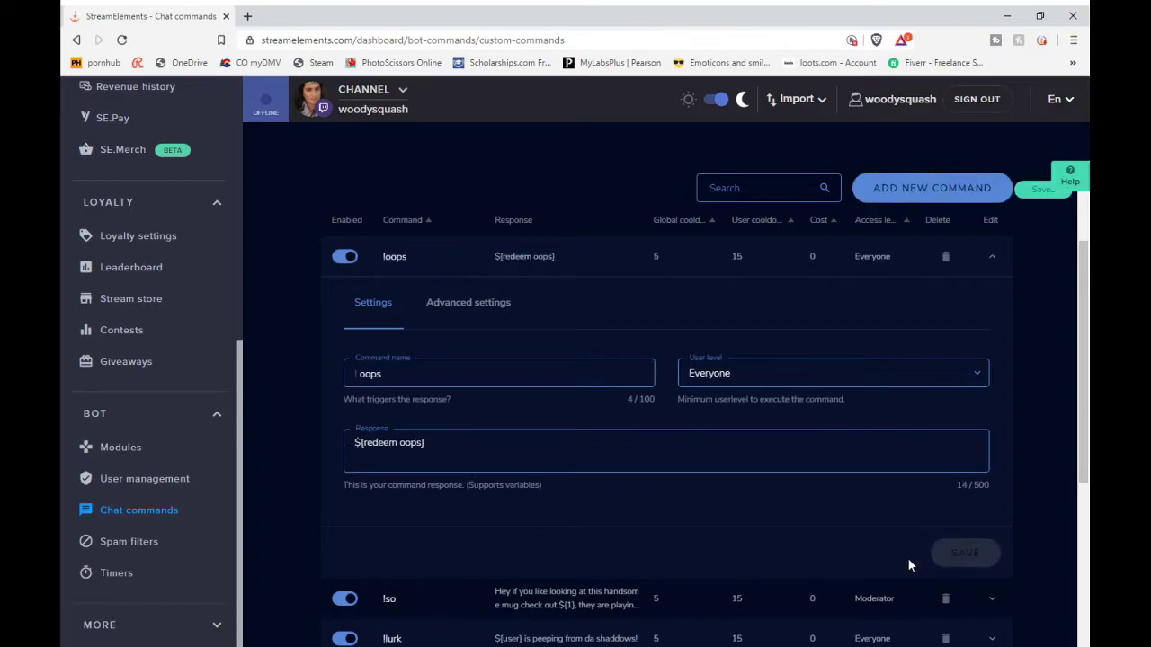
left_click(452, 258)
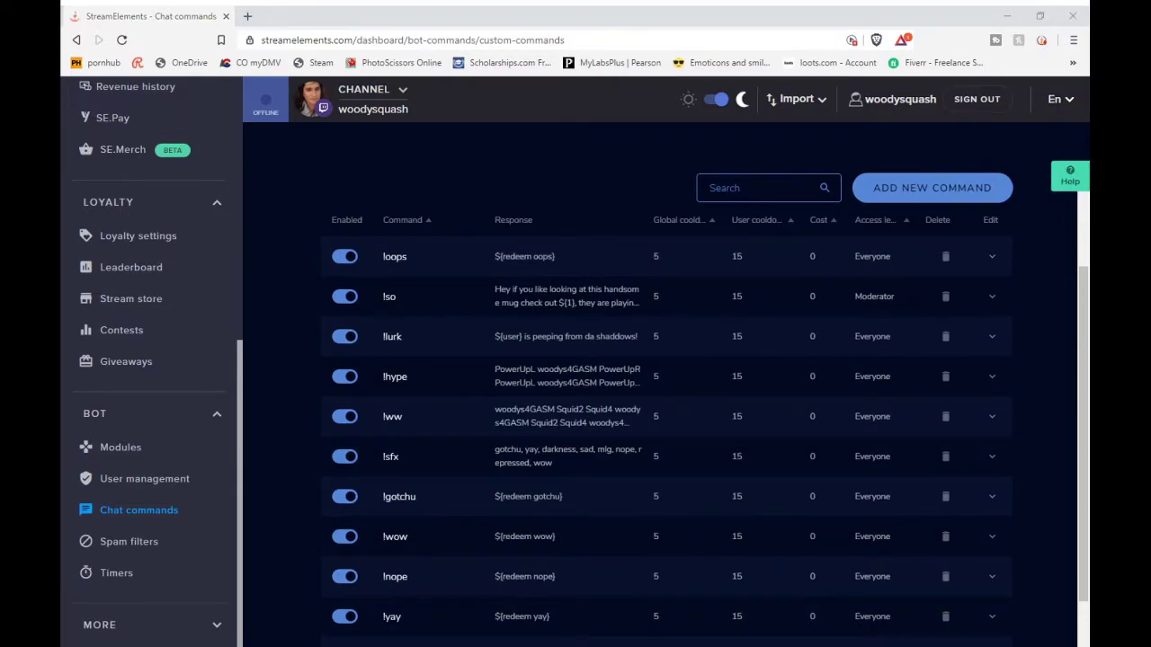
Create a blank overlay named "Shhhit tits" in My overlays, at 1080p resolution.
scroll(158, 485, "up", 4)
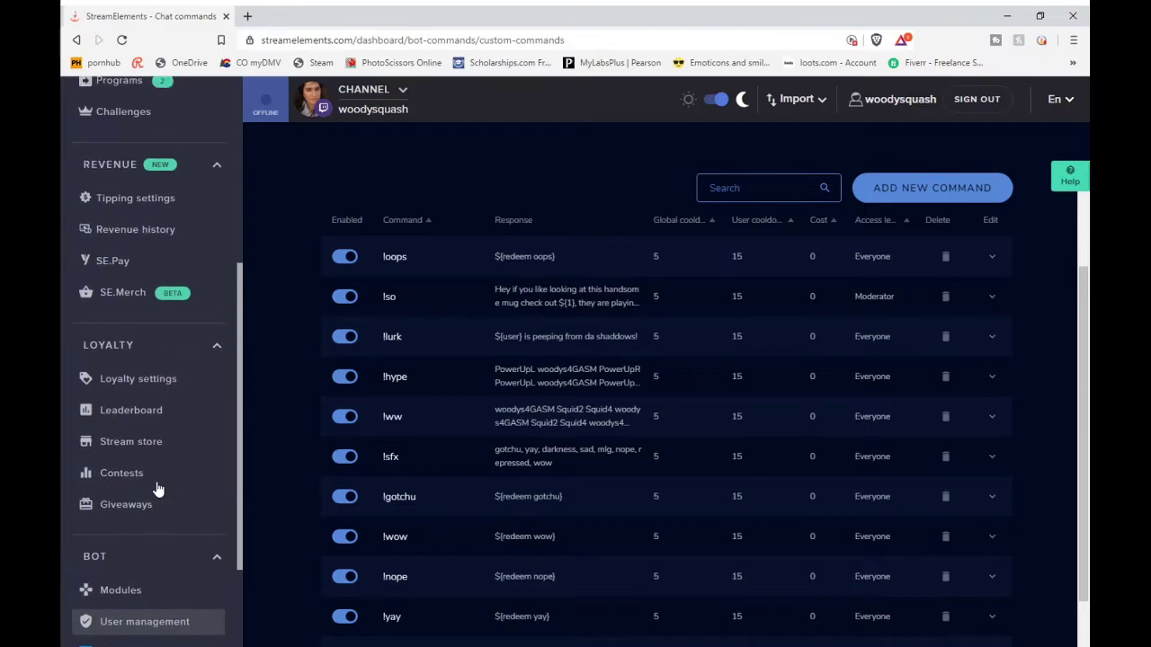
left_click(142, 206)
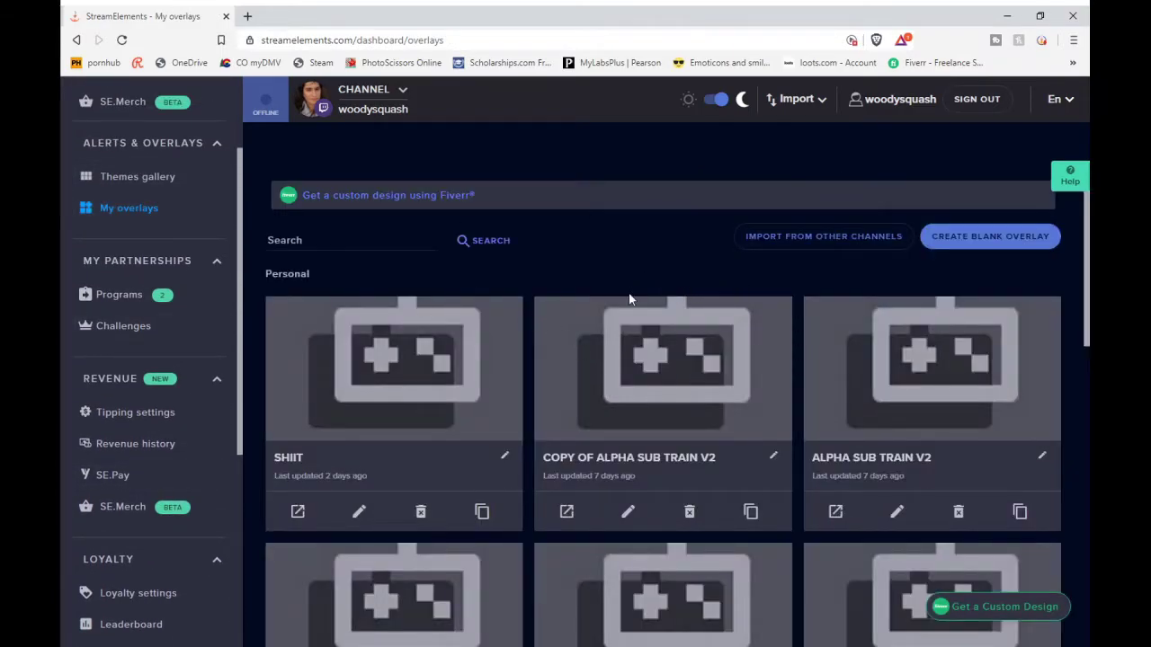
left_click(980, 236)
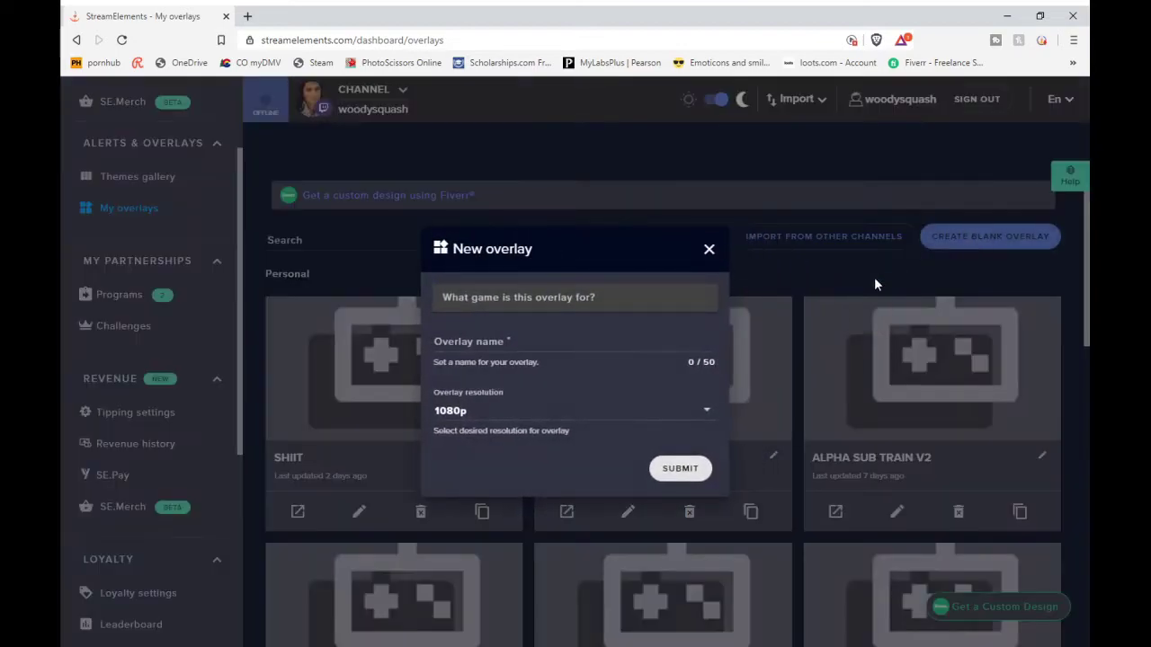
left_click(585, 341)
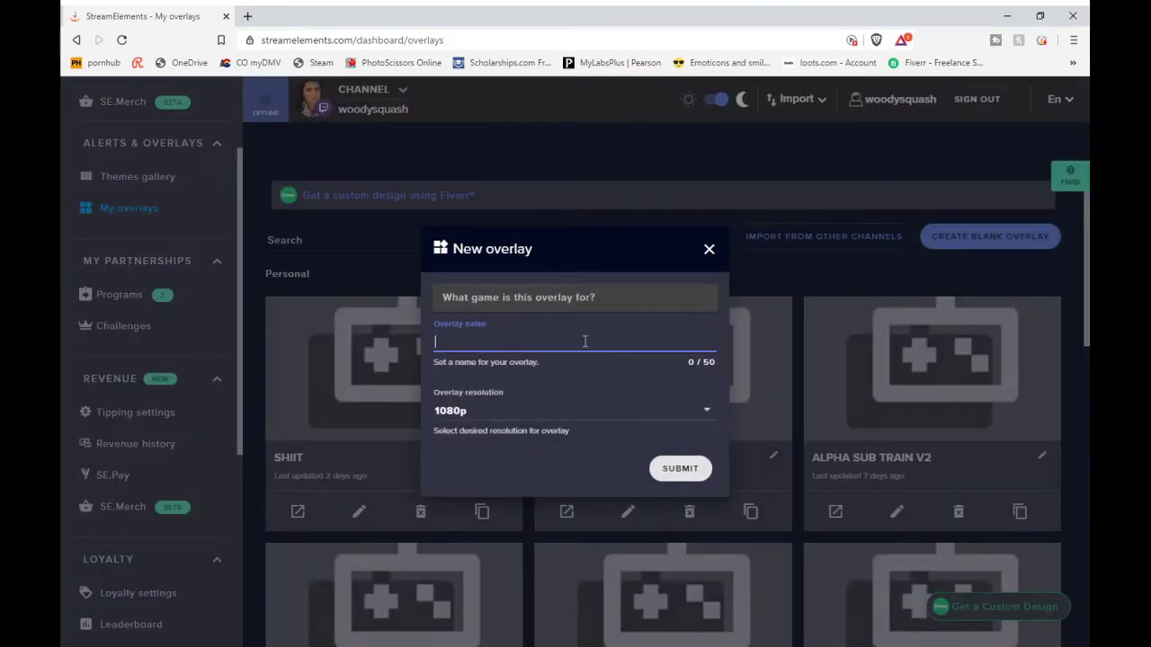
type("Shhhit")
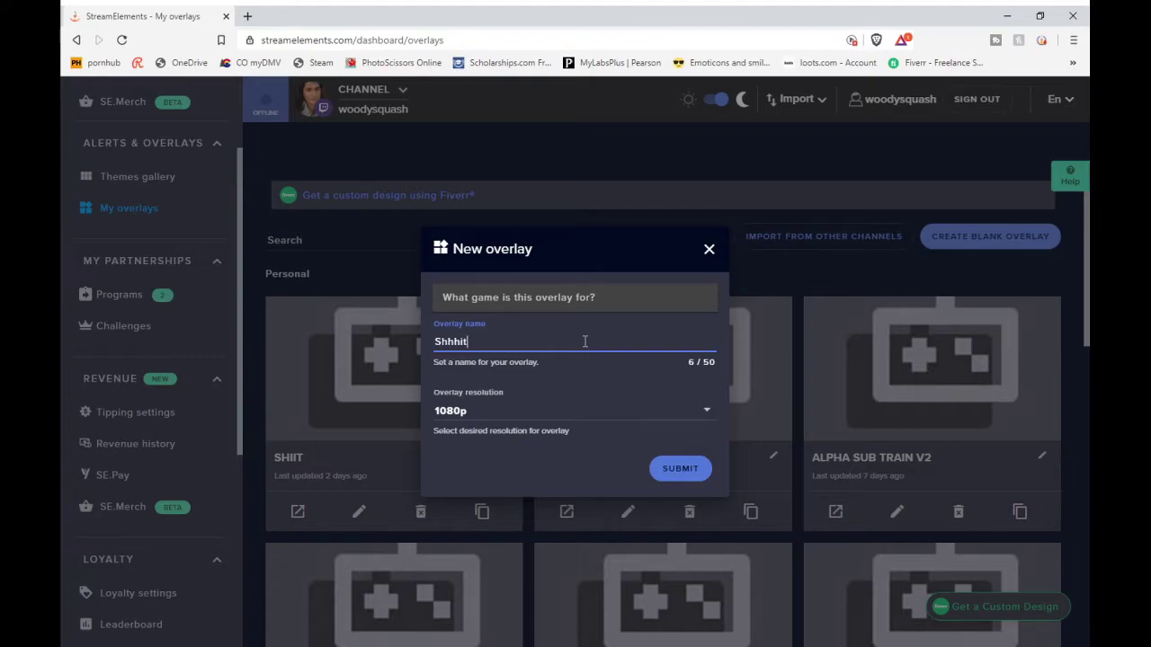
type(" tits")
left_click(677, 469)
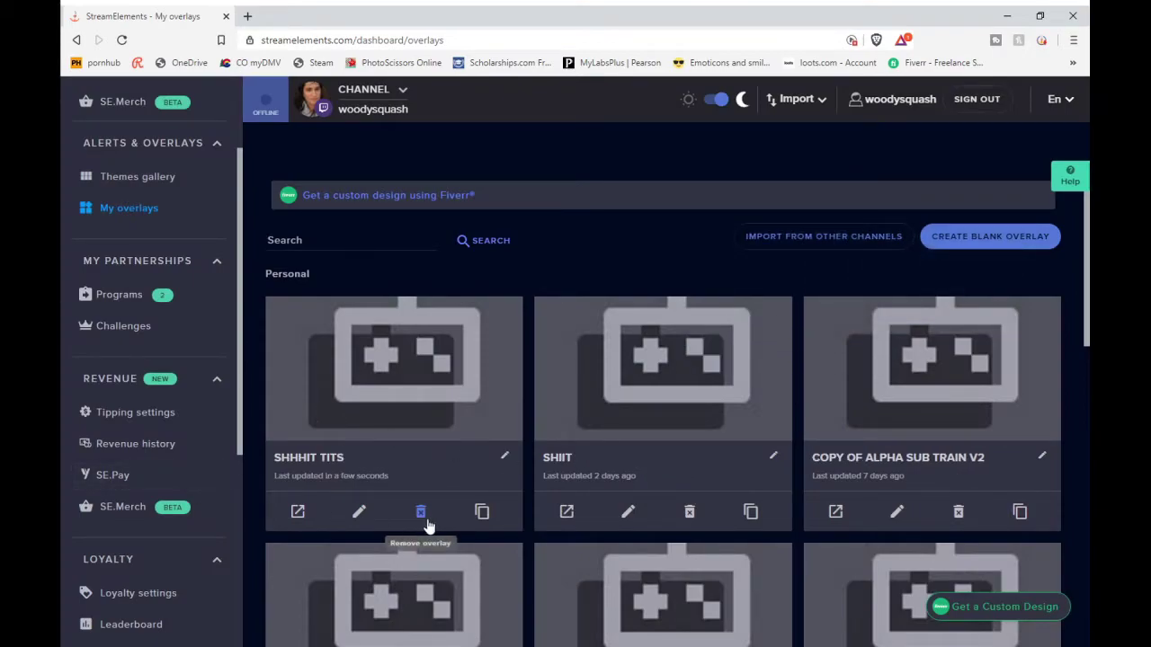
Open the new overlay for editing, find the Store redemptions widget among the available widgets and add it.
left_click(358, 512)
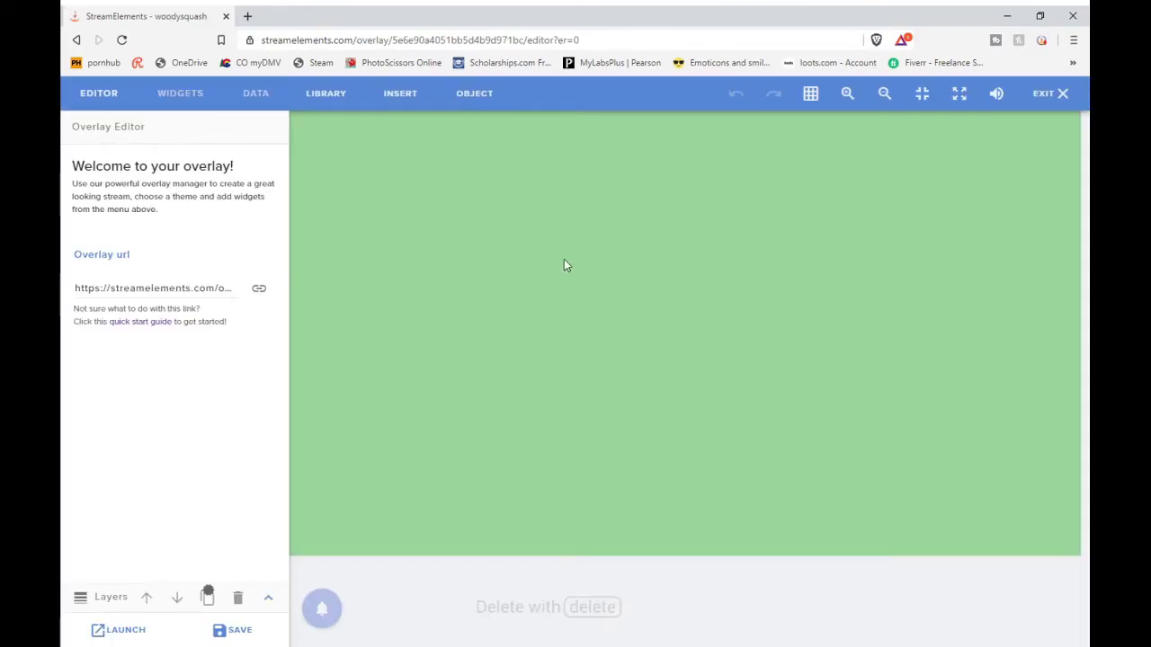
left_click(190, 94)
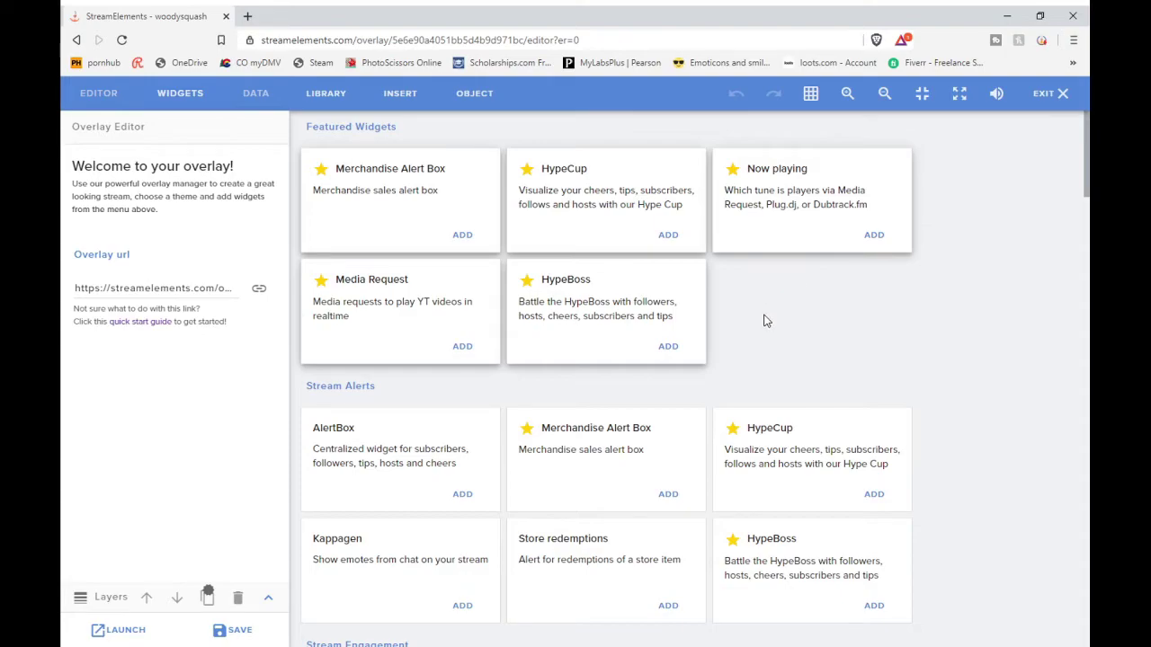
scroll(764, 321, "down", 2)
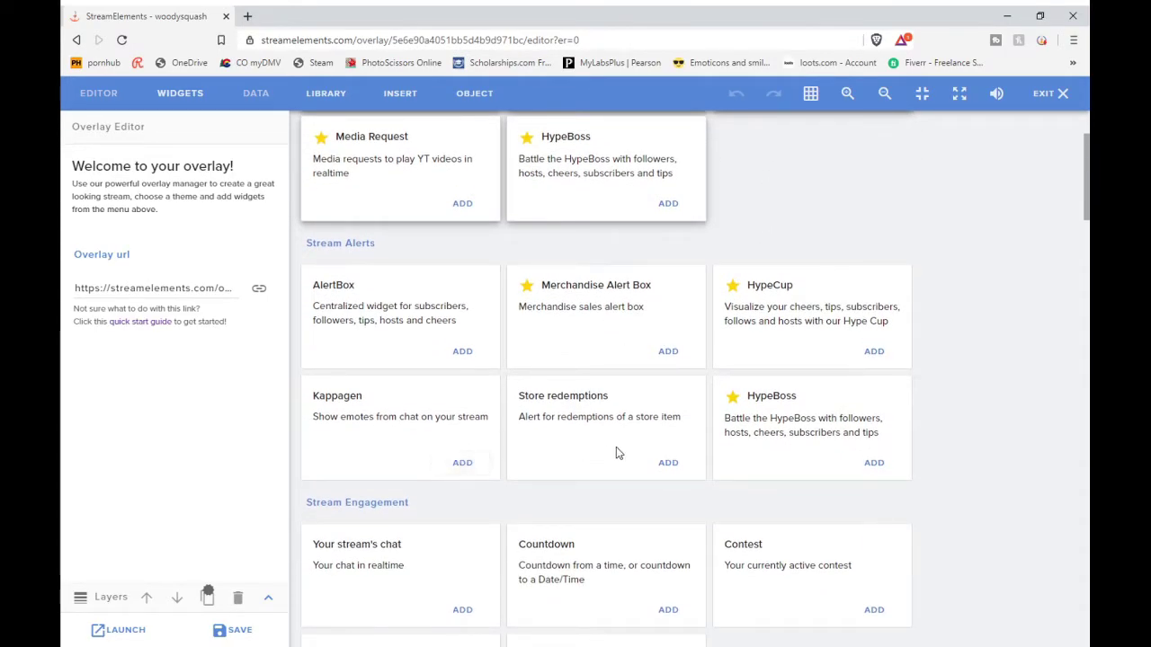
scroll(617, 454, "down", 4)
scroll(827, 324, "down", 2)
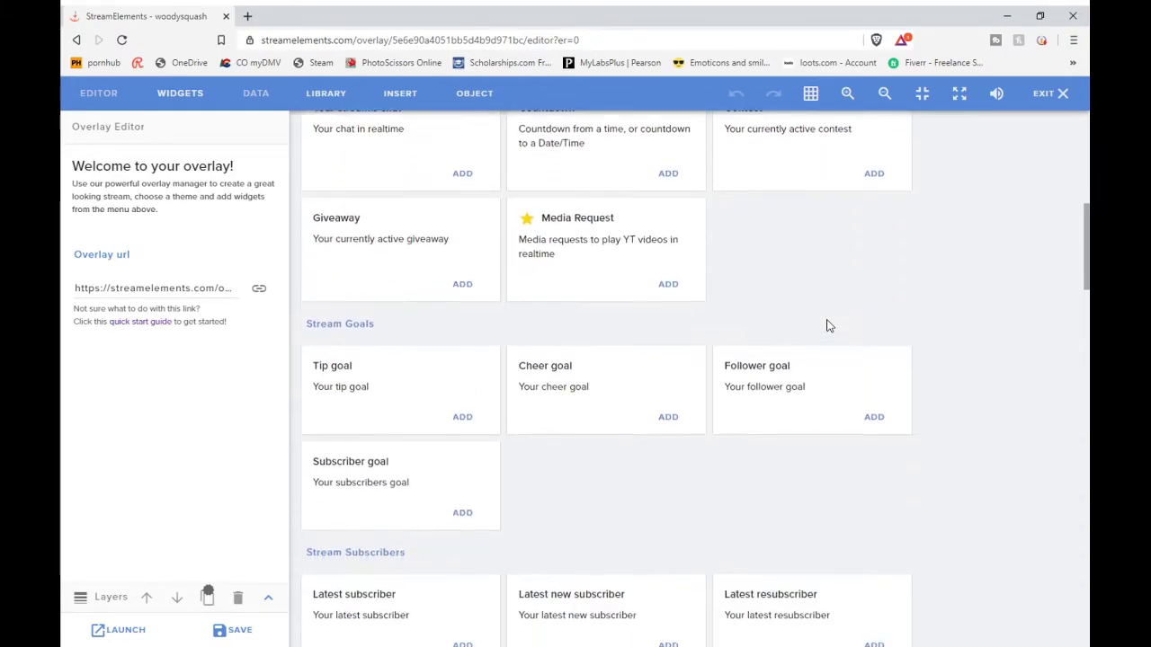
scroll(827, 326, "down", 8)
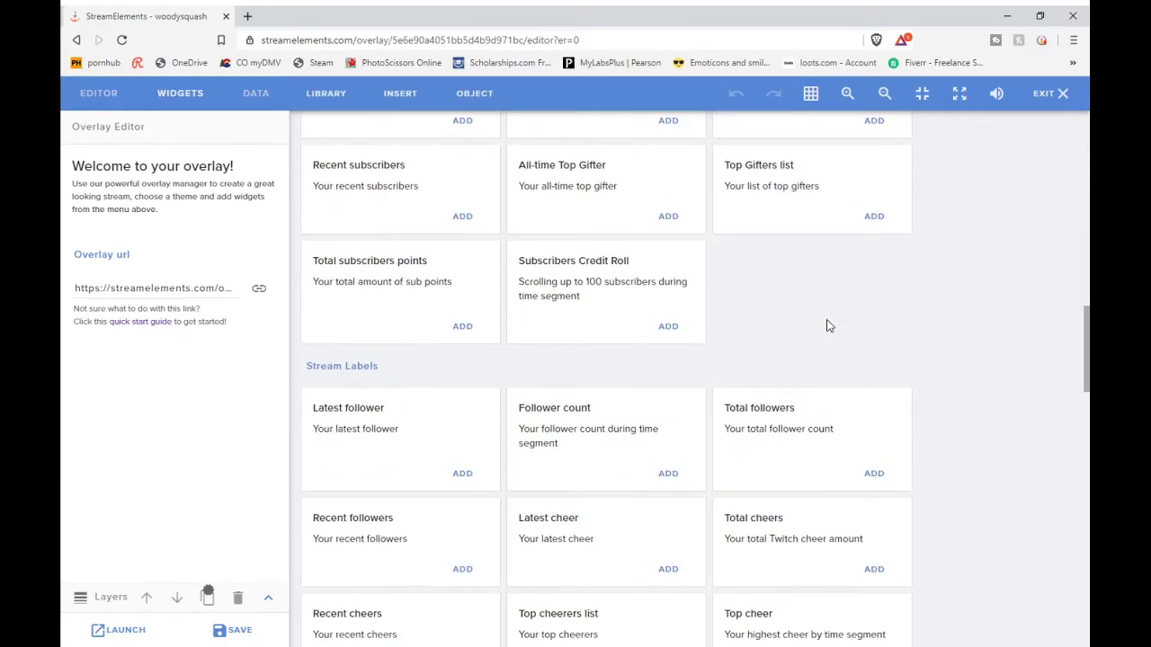
scroll(828, 325, "down", 9)
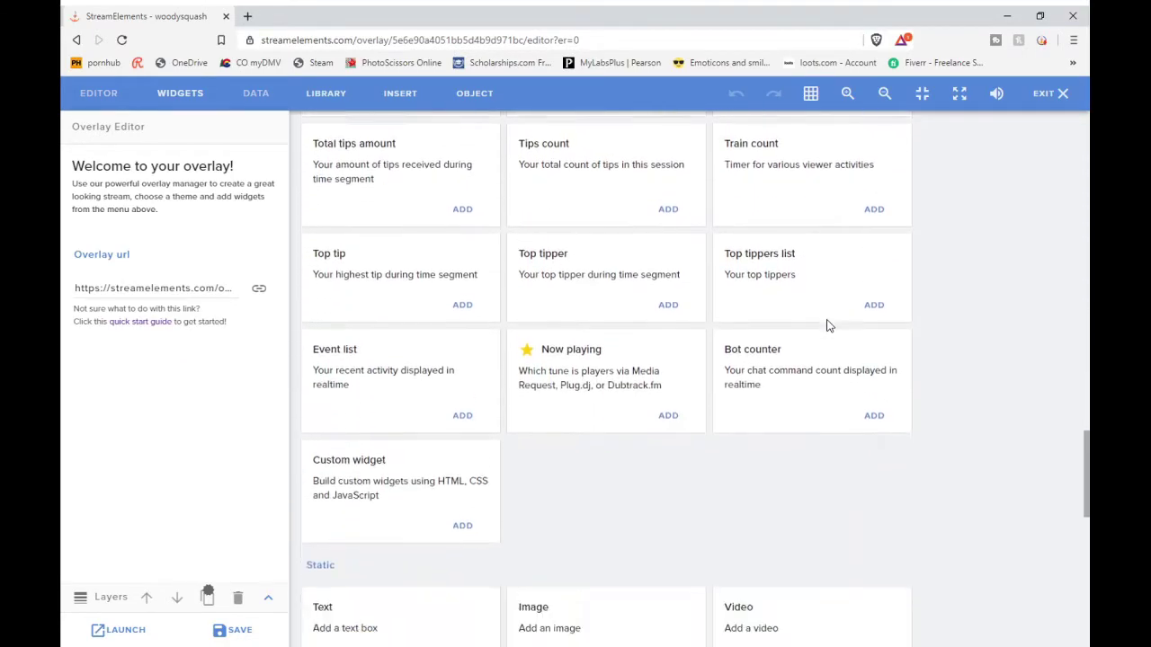
scroll(827, 326, "down", 2)
scroll(827, 325, "up", 9)
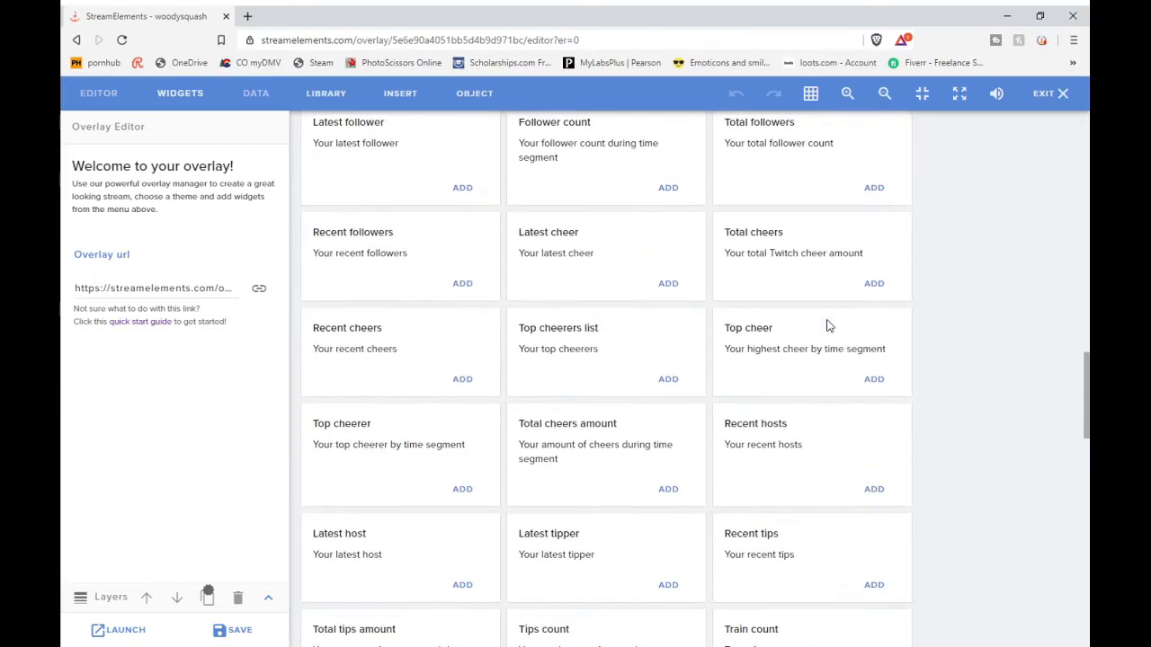
key("ctrl+f")
type("store")
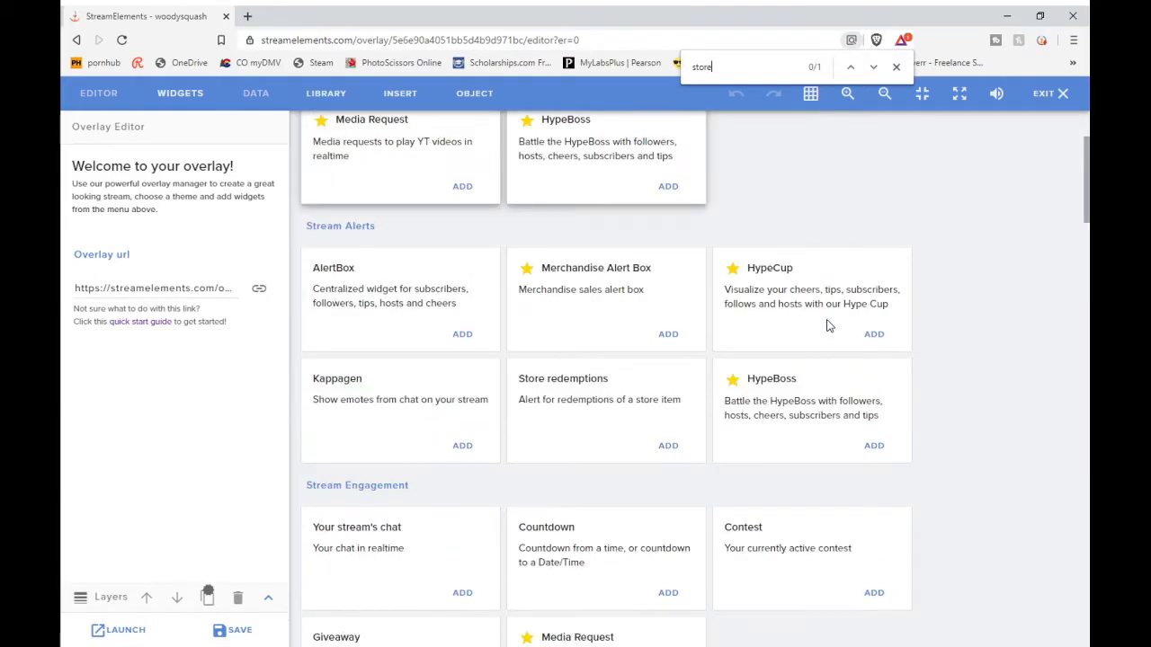
left_click(668, 445)
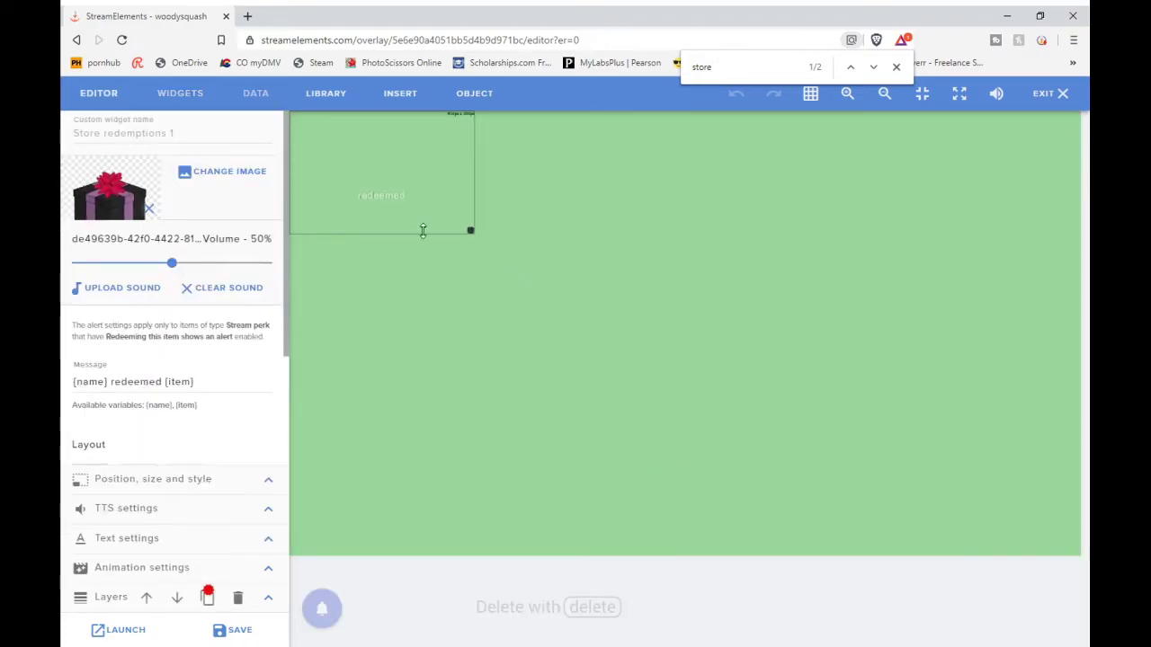
Remove the Store redemptions widget's alert image and set its sound volume to 59%.
left_click(148, 209)
left_click_drag(171, 263, 189, 262)
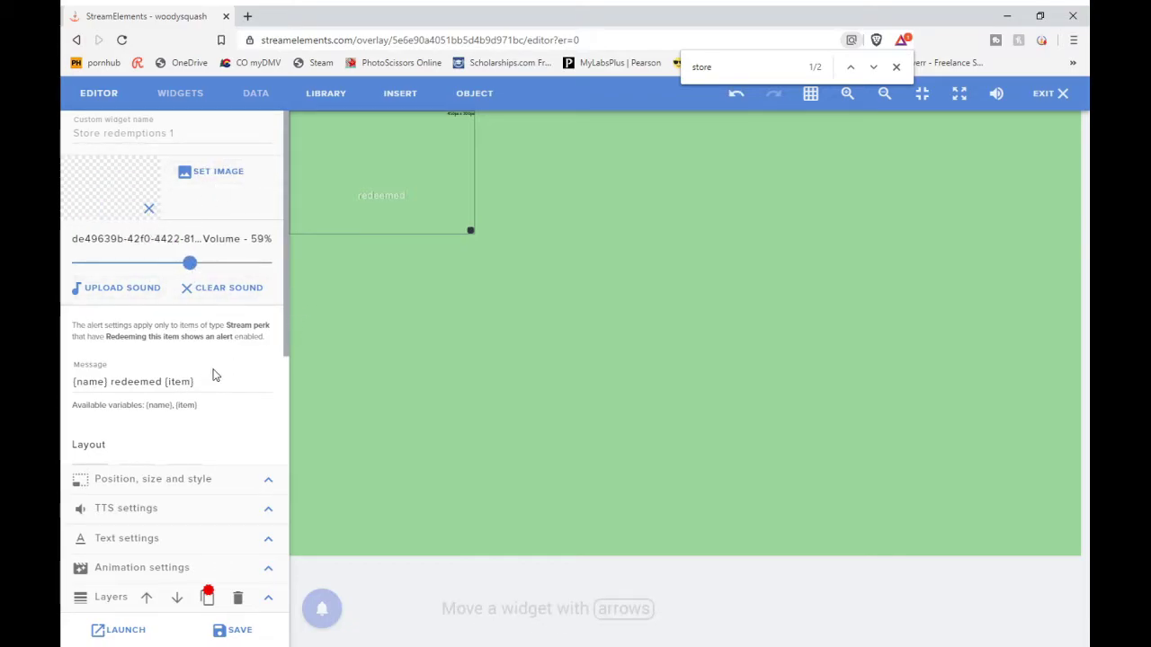
Clear the Store redemptions widget's alert message so the field is empty.
left_click_drag(218, 382, 63, 387)
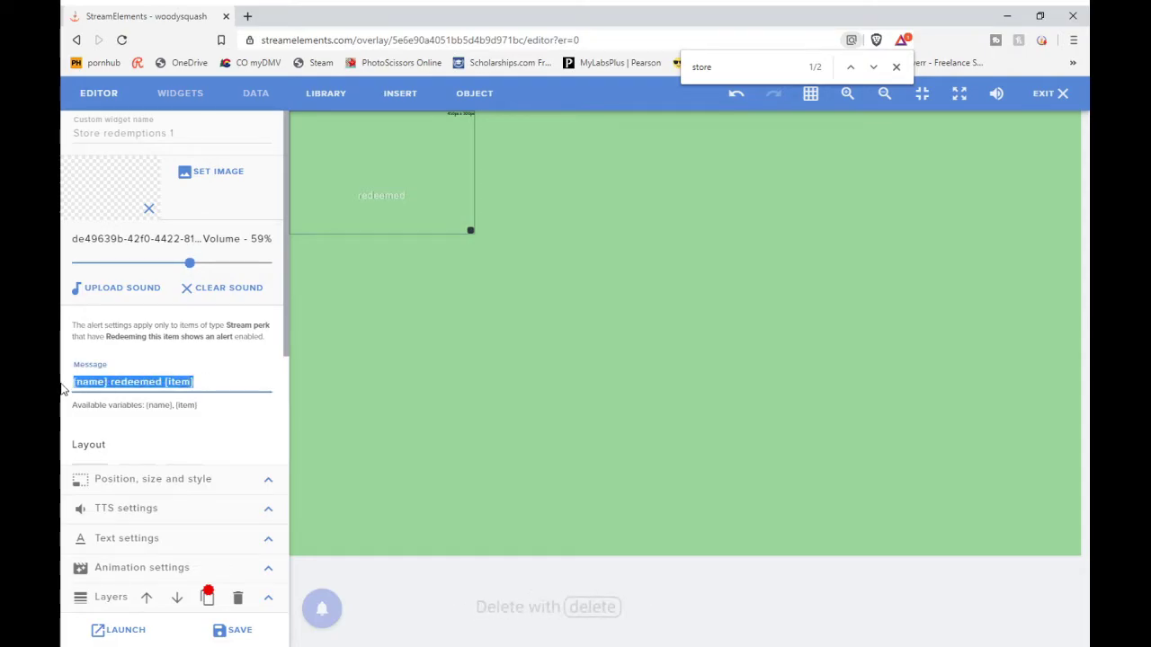
key("BackSpace")
scroll(203, 387, "down", 1)
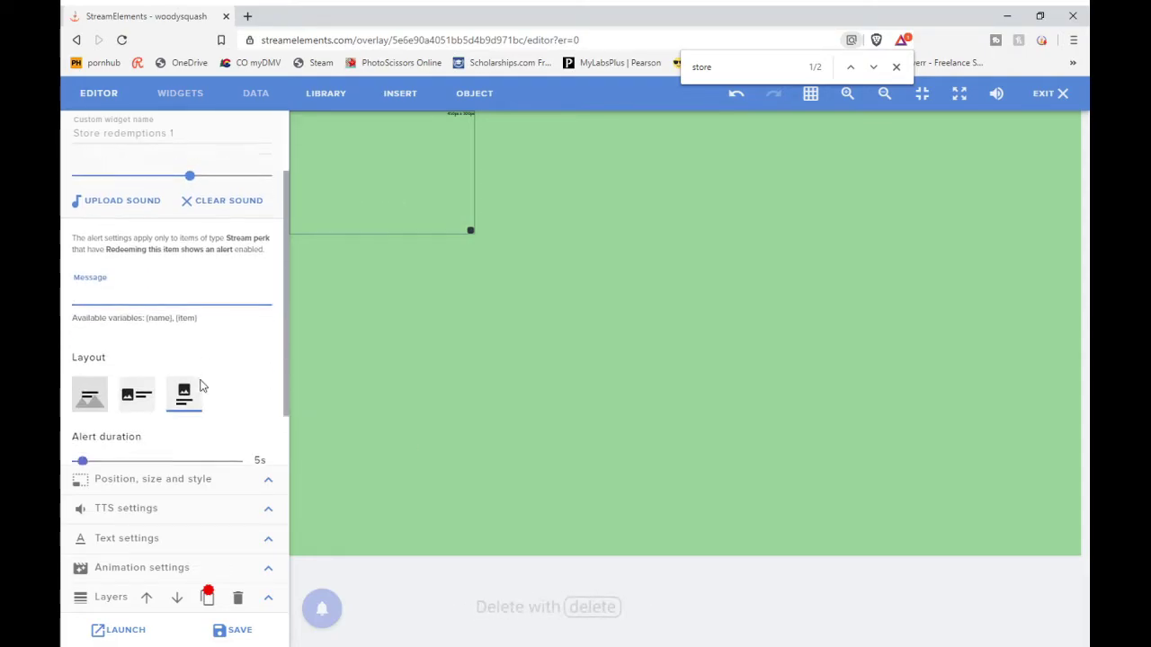
scroll(201, 387, "down", 1)
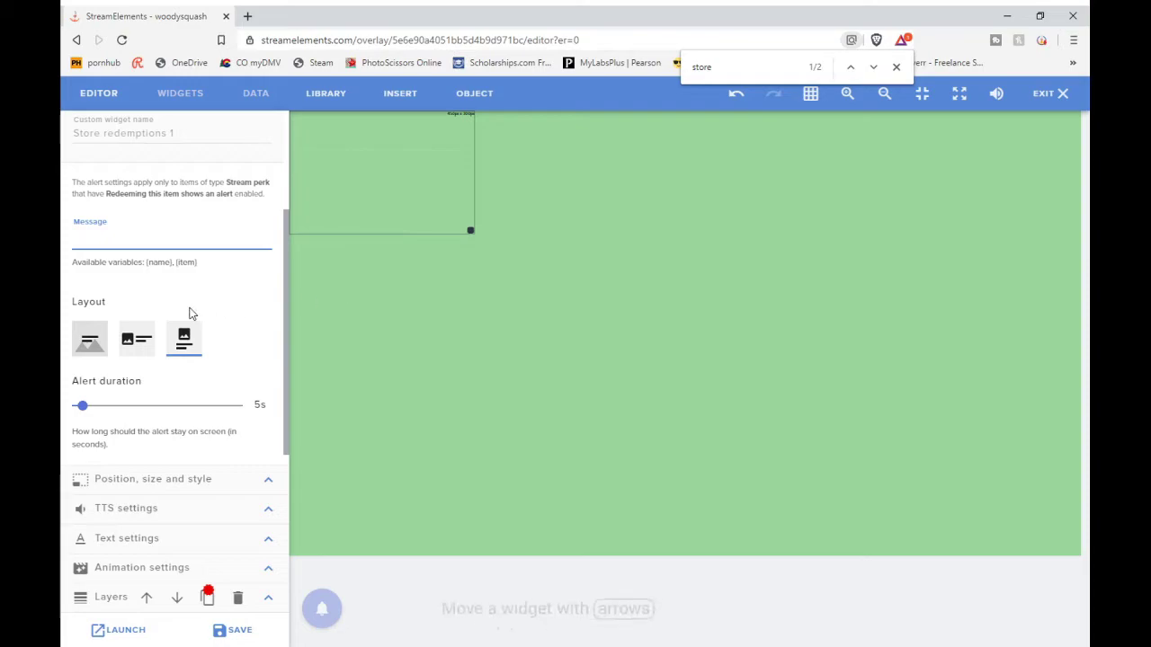
scroll(190, 310, "up", 2)
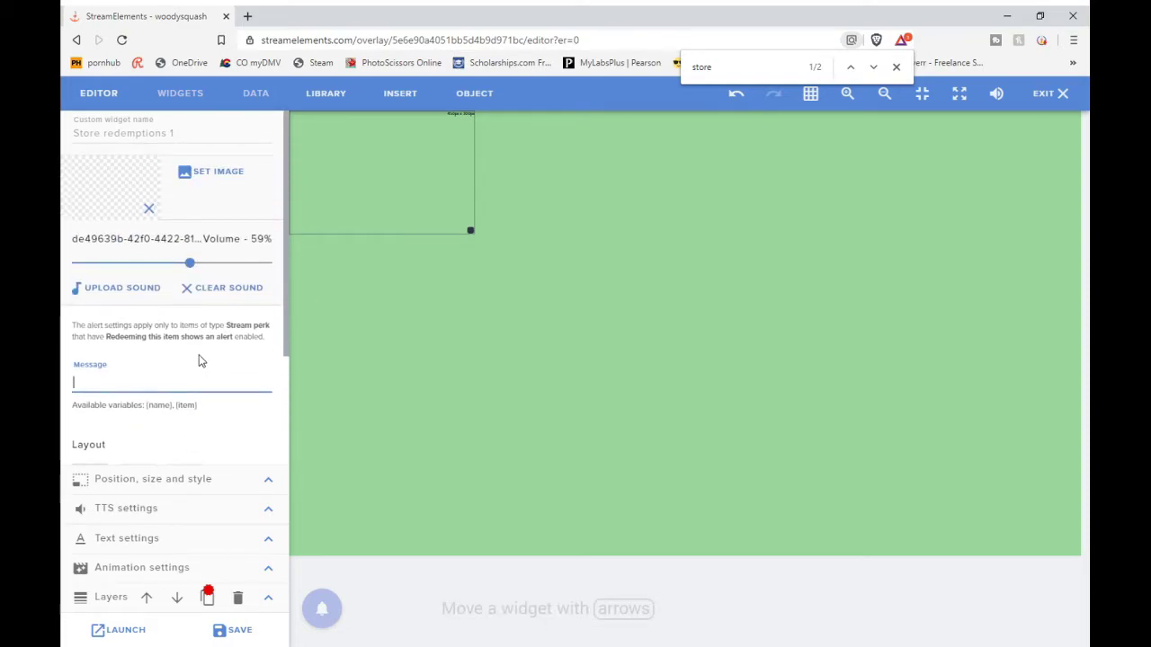
Try "grats dummy" as the Store redemptions widget's alert message and clear the field again.
scroll(200, 360, "down", 1)
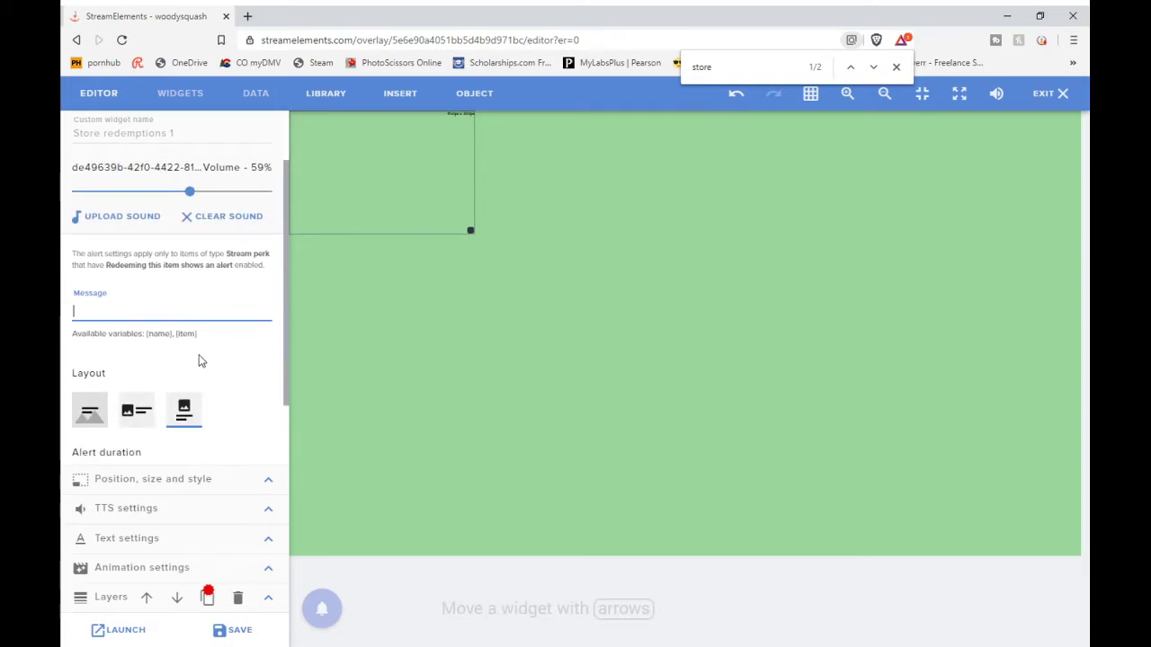
type("gra")
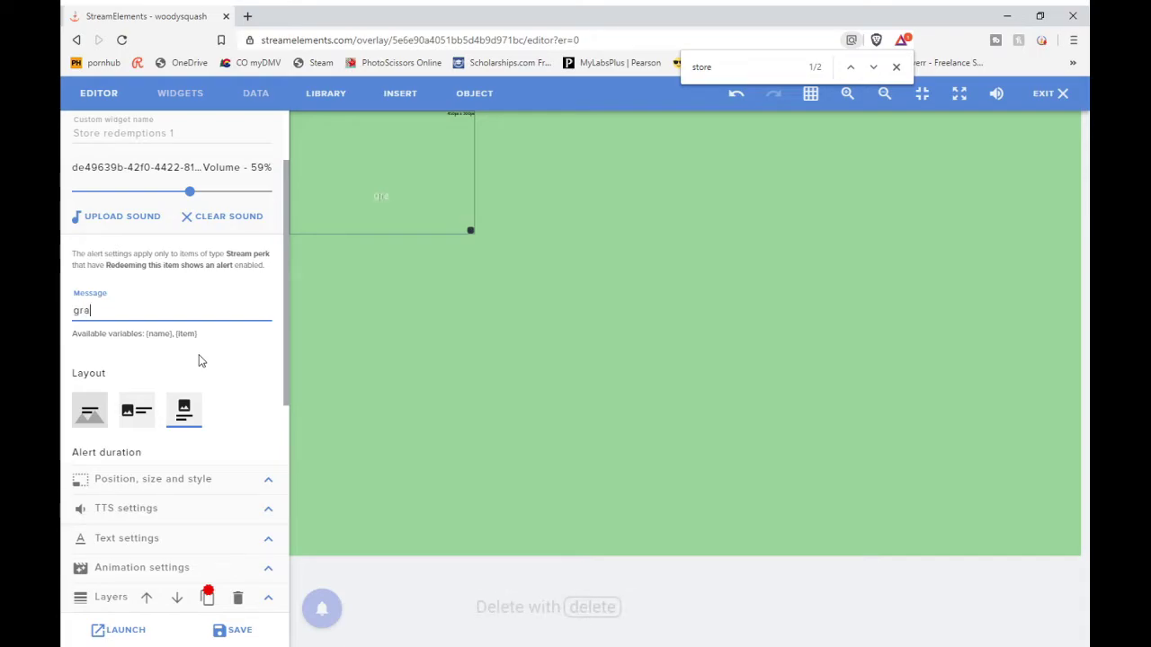
type("ts dummy")
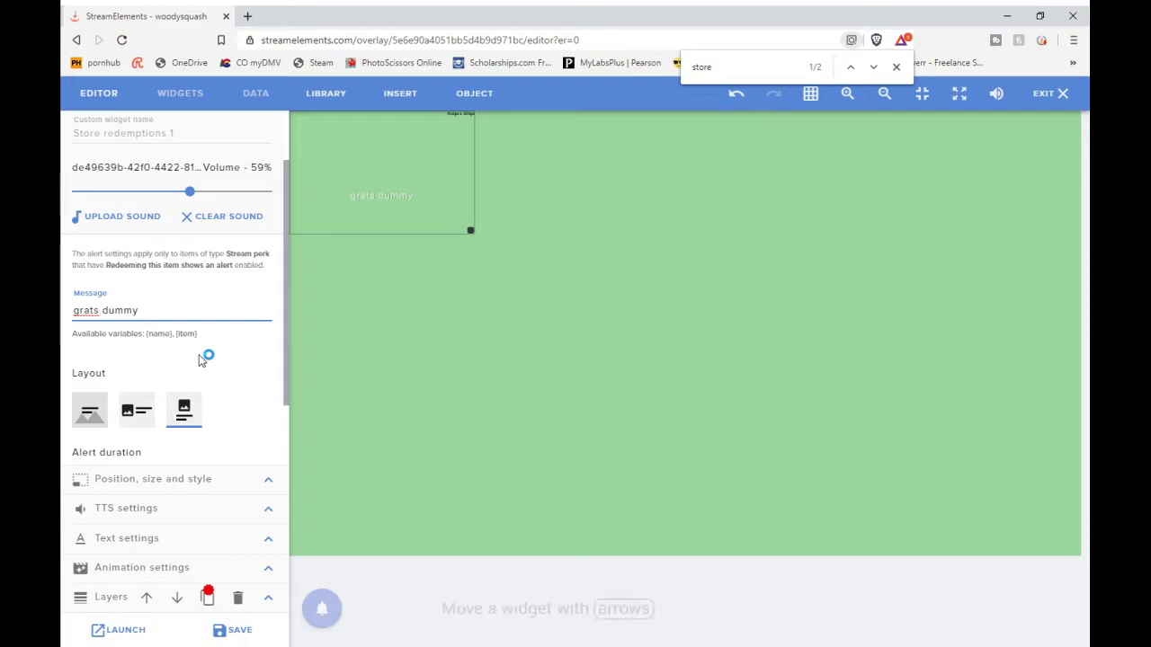
key("BackSpace")
key("BackSpace")
key("BackSpace")
key("BackSpace")
key("BackSpace")
key("BackSpace")
key("BackSpace")
key("BackSpace")
key("BackSpace")
Save the overlay and copy its launch link for use as a browser source.
scroll(203, 360, "down", 1)
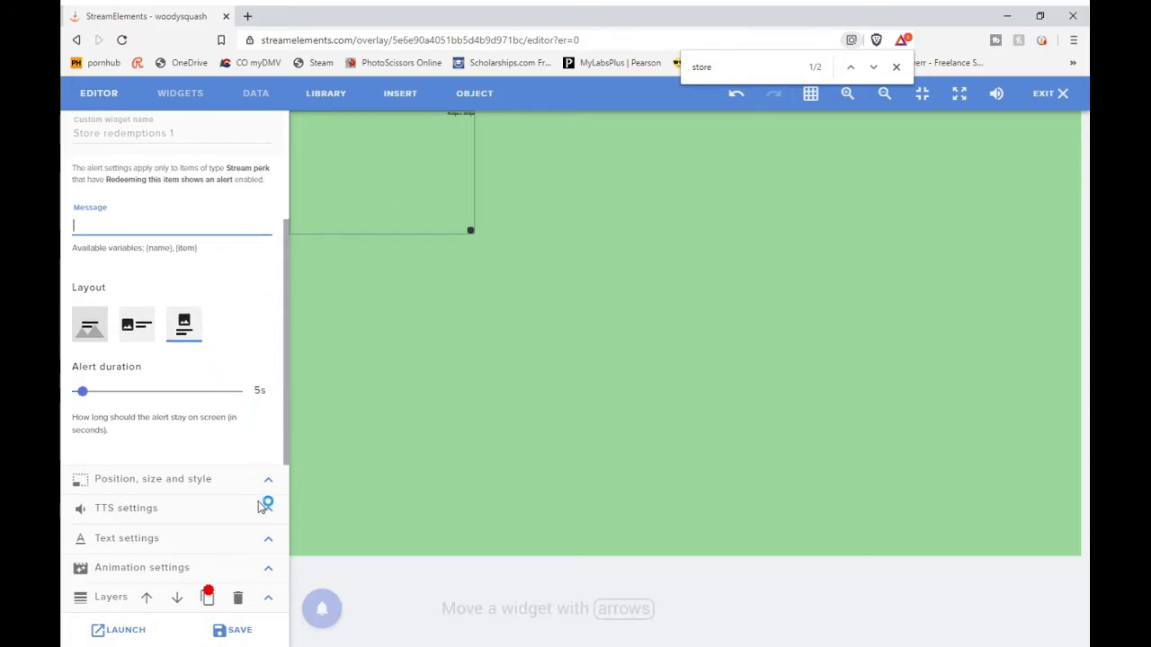
left_click(235, 629)
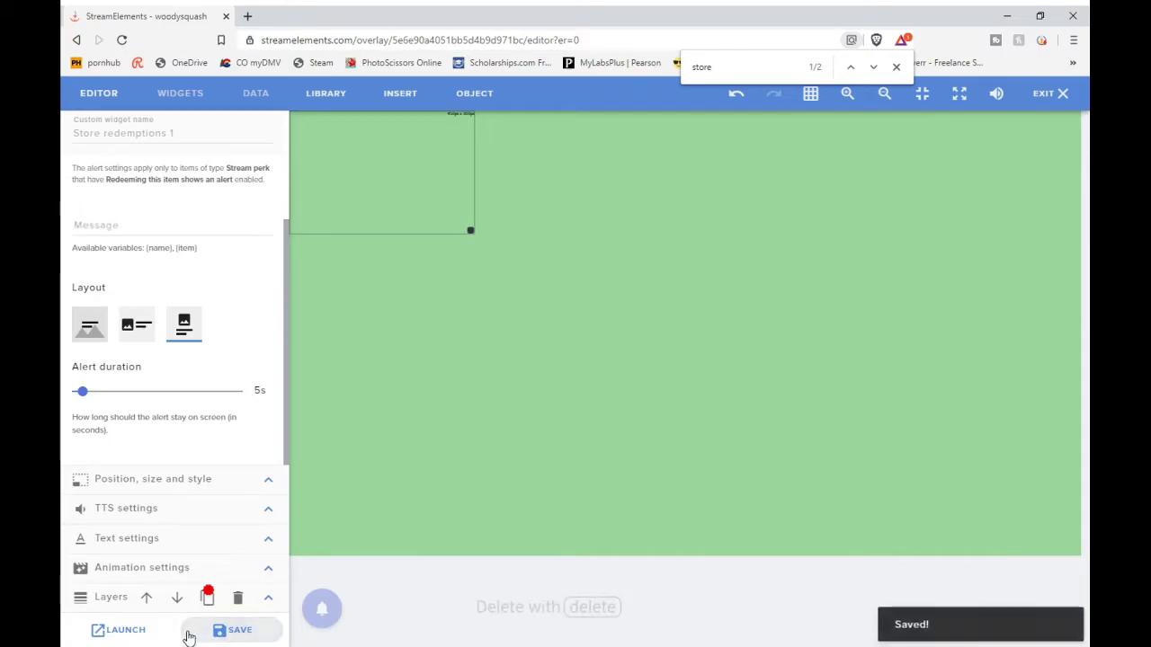
left_click(124, 631)
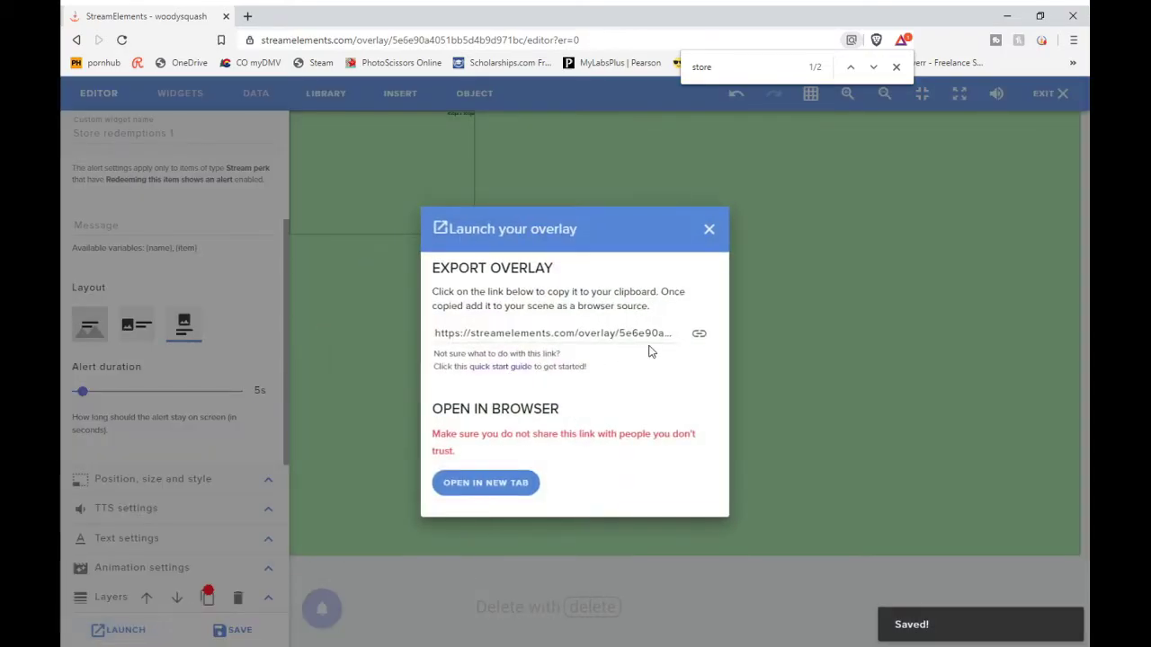
left_click(701, 335)
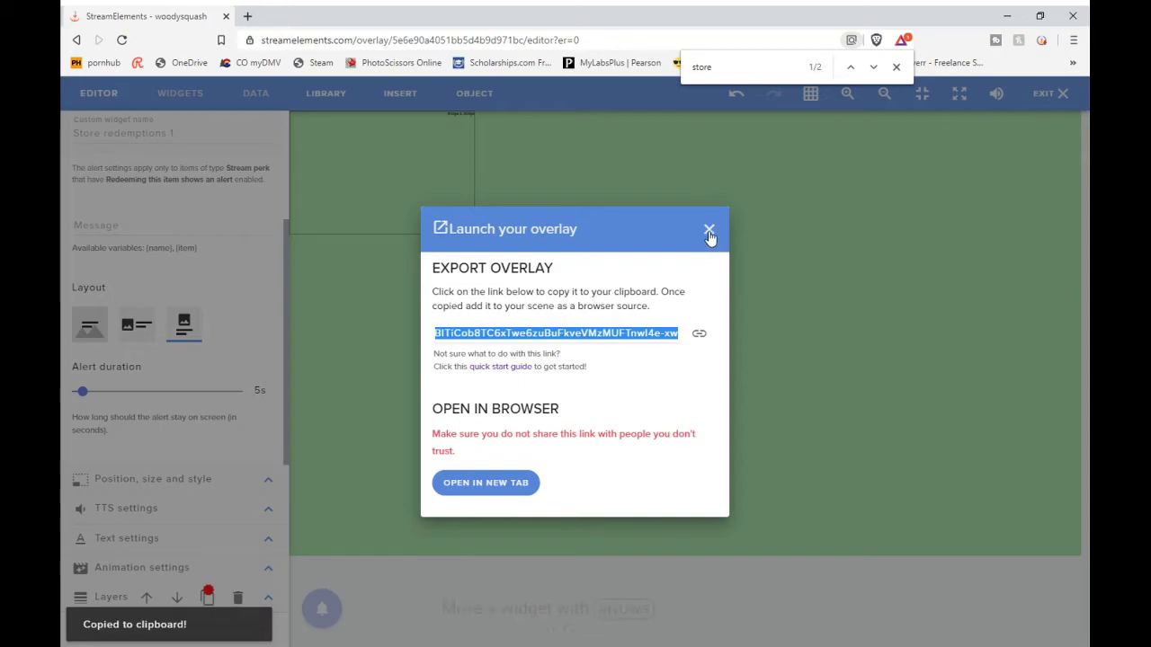
left_click(710, 230)
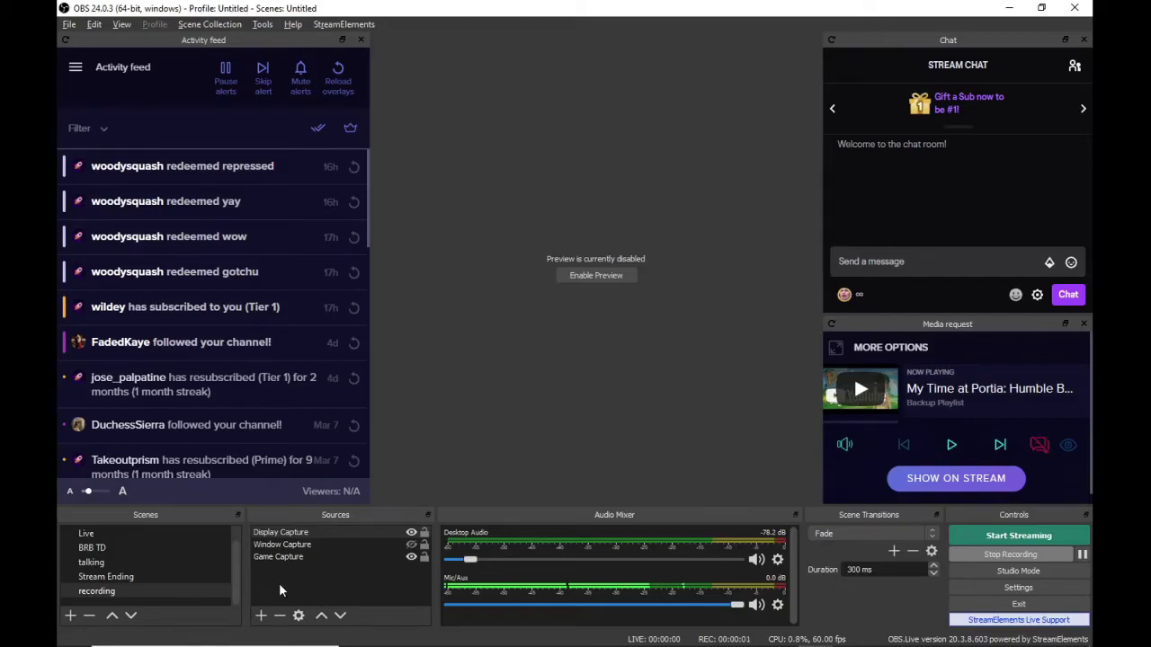
In OBS, add a new browser source named "fjdklajfldjasflds" to the recording scene.
left_click(261, 616)
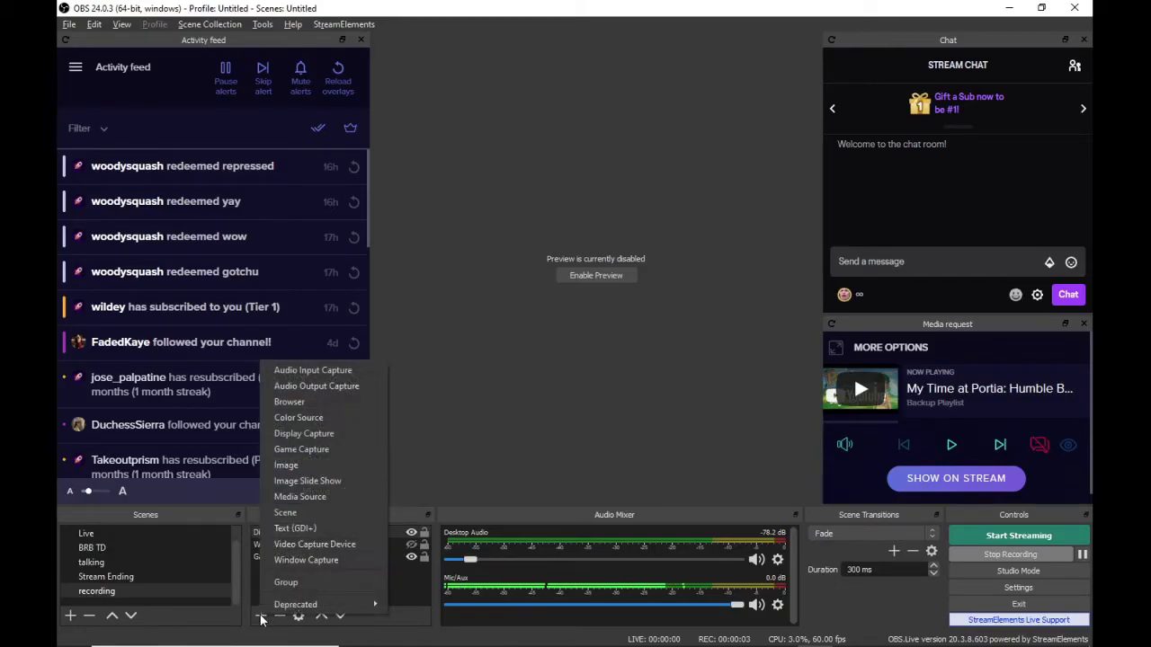
left_click(340, 404)
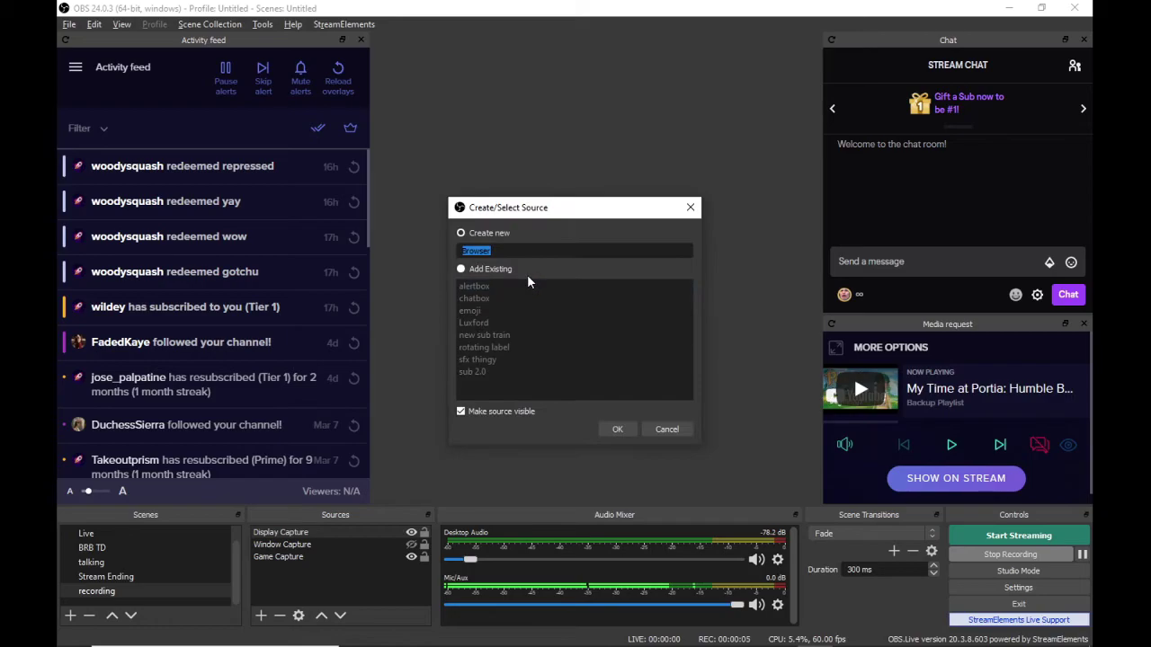
type("fjdklajfldjasflds")
left_click(619, 432)
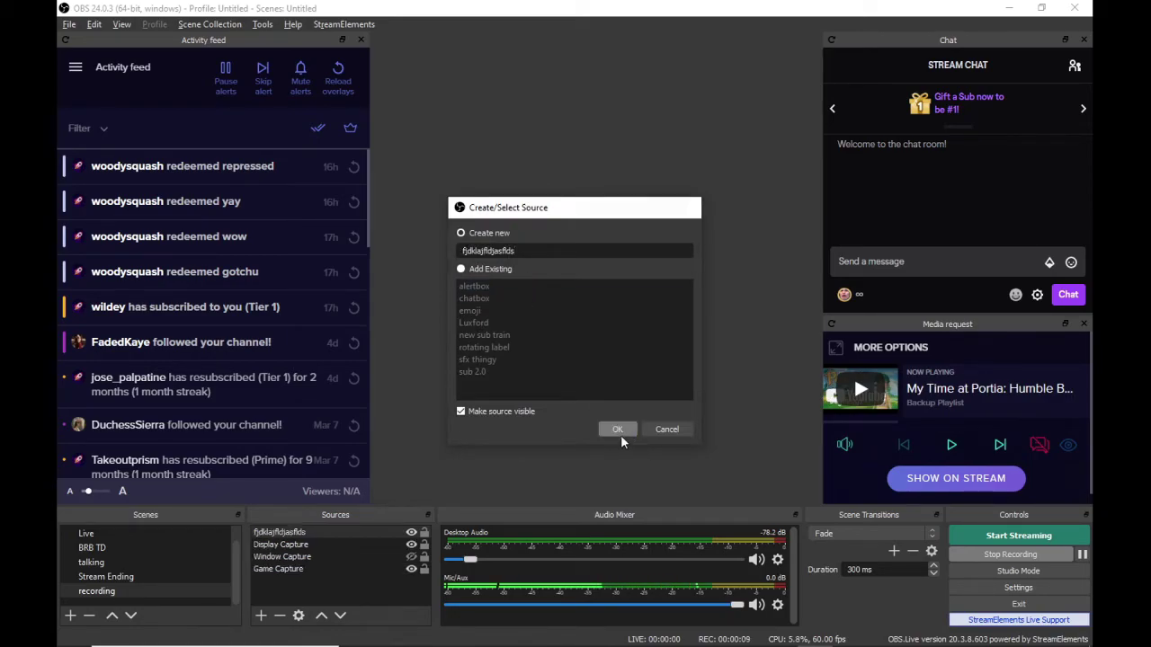
Replace the new browser source's URL with the copied private overlay link and confirm its properties.
triple_click(579, 396)
key("BackSpace")
key("ctrl+v")
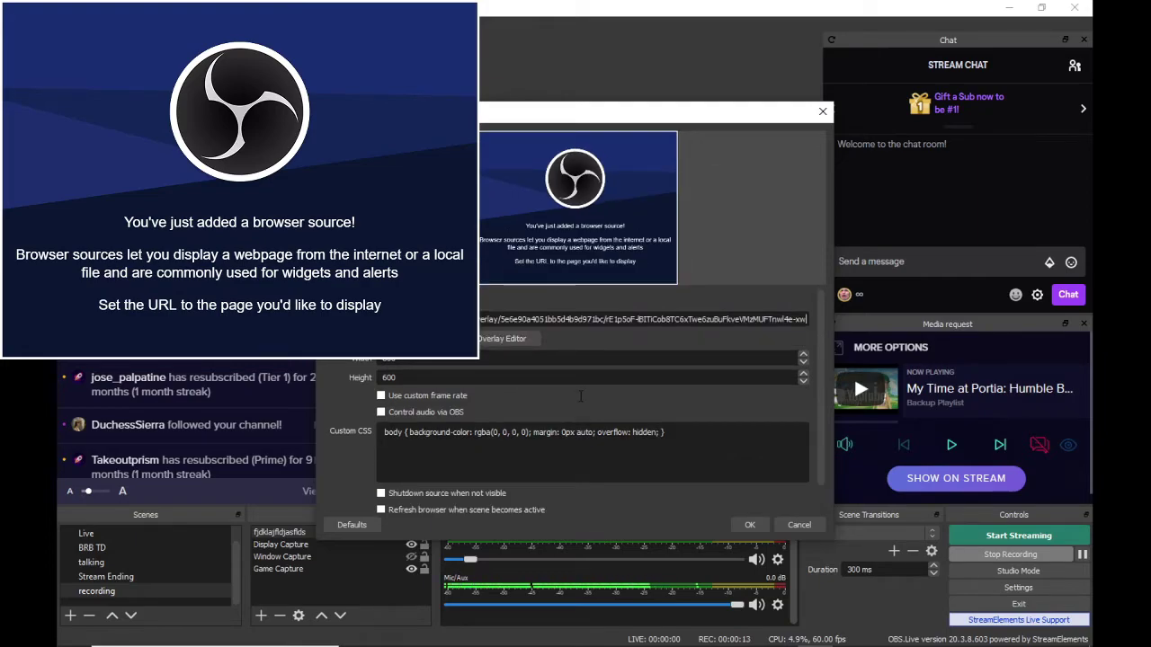
left_click(752, 527)
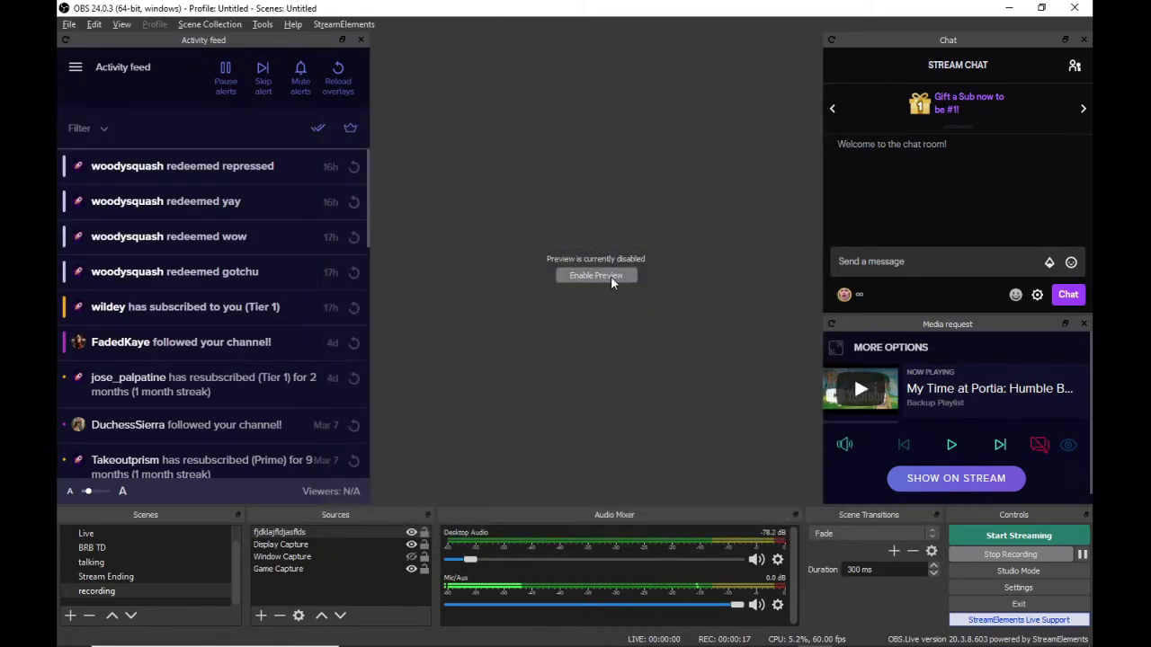
Enable the preview with the browser source in the canvas corner, and send !oops in the stream chat to test the redemption.
left_click(610, 276)
left_click_drag(507, 208, 481, 195)
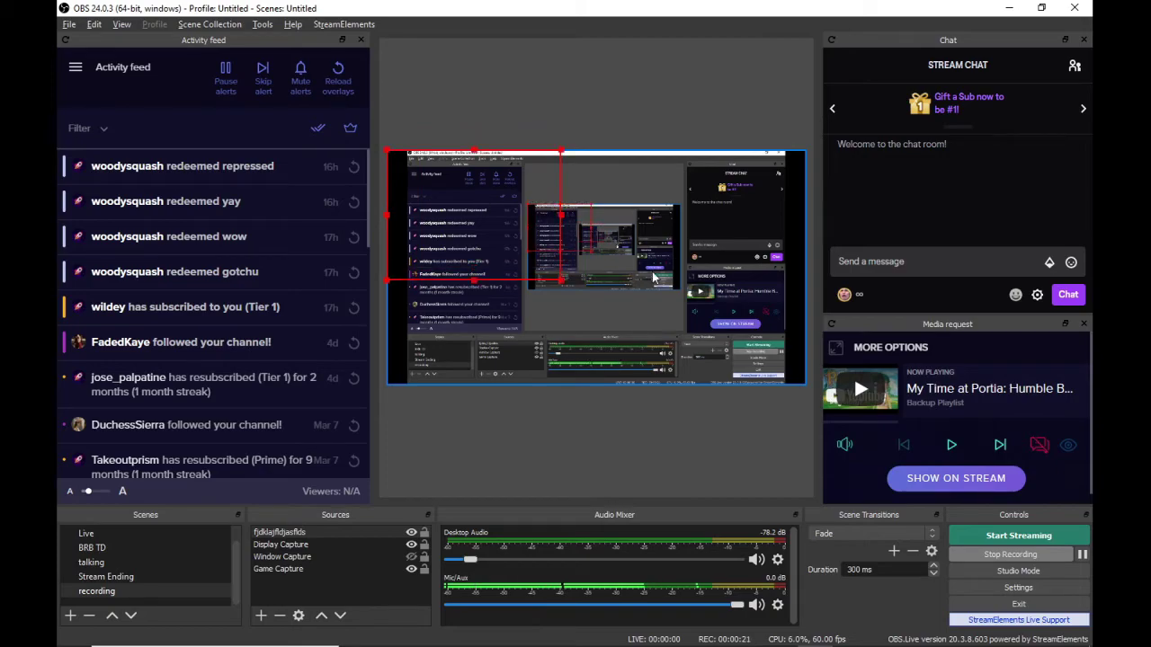
left_click(888, 262)
type("!loops")
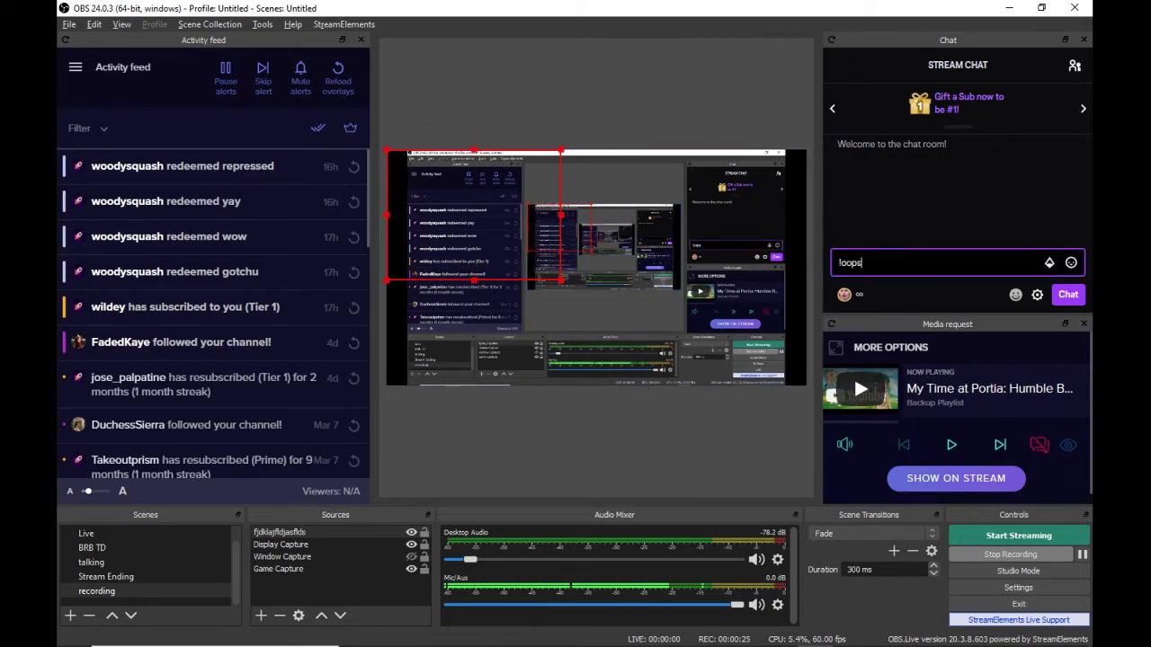
key("Return")
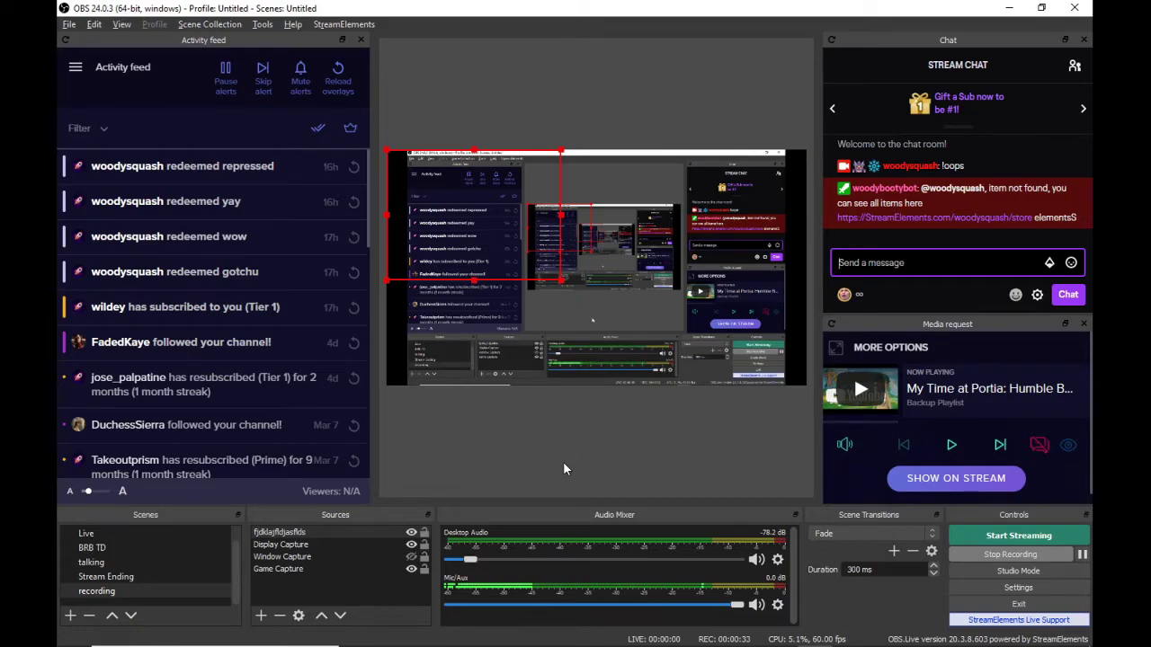
Switch back to StreamElements, exit the overlay editor and open the oops item in the Stream store for editing.
key("alt+Tab")
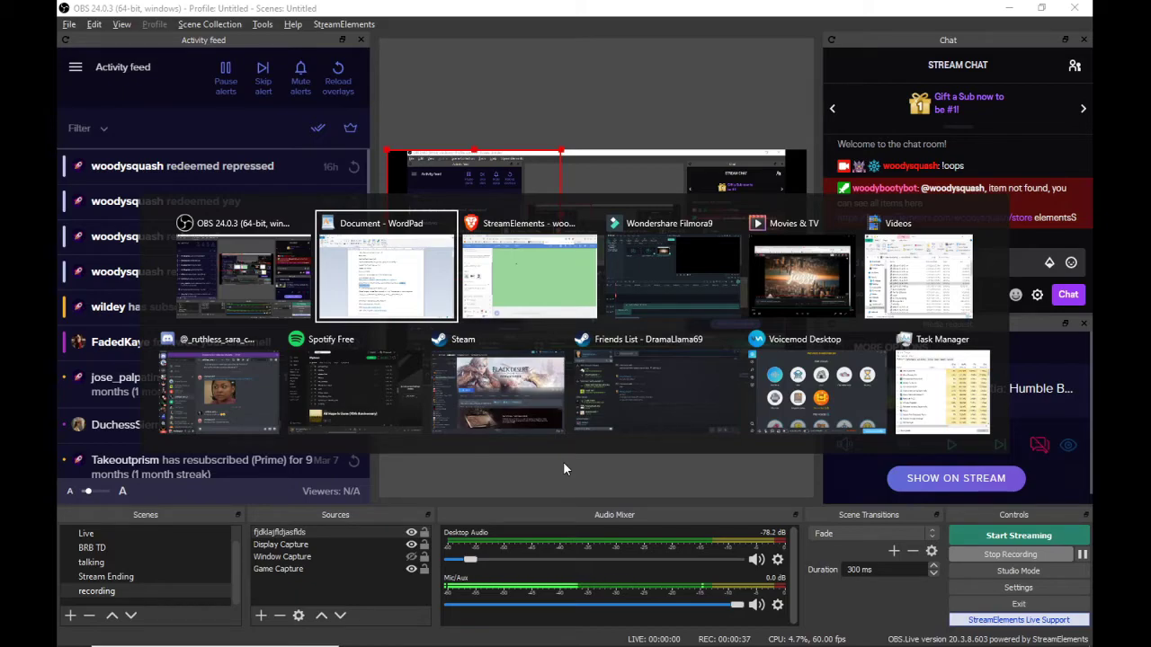
key("alt+Tab")
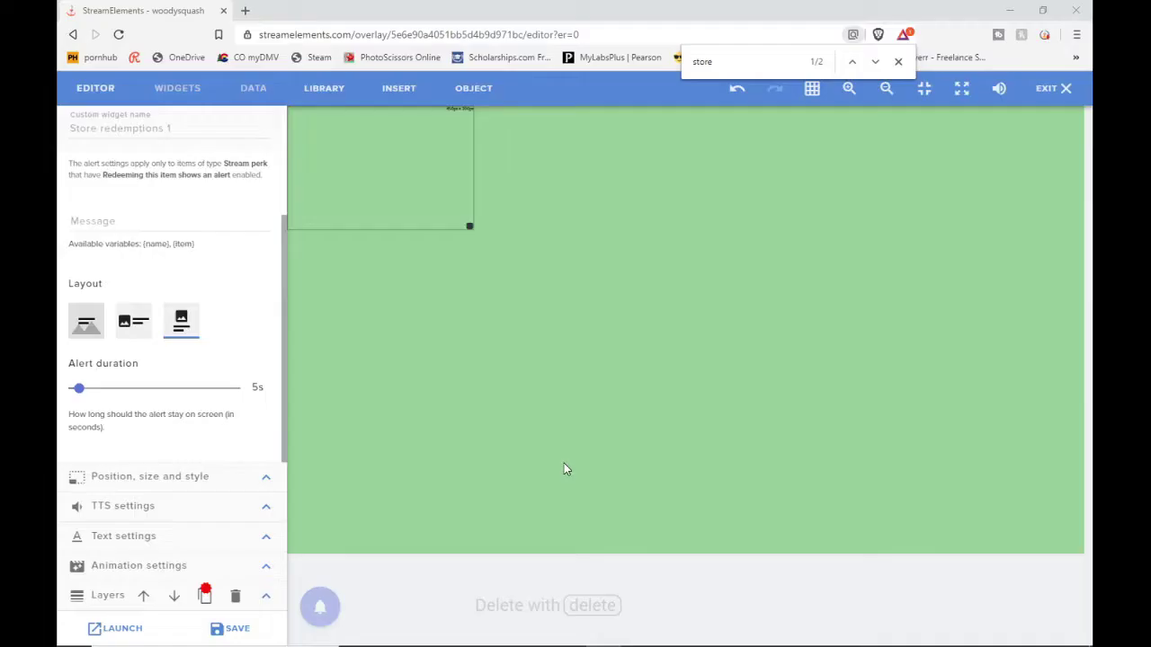
left_click(1043, 101)
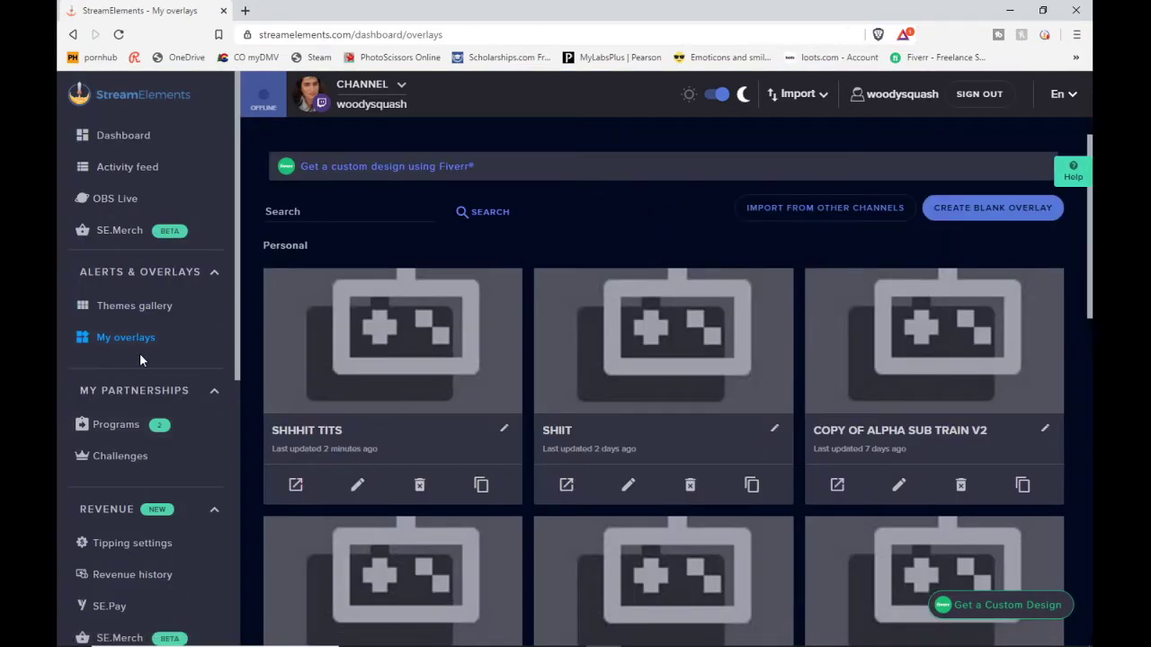
scroll(154, 303, "down", 3)
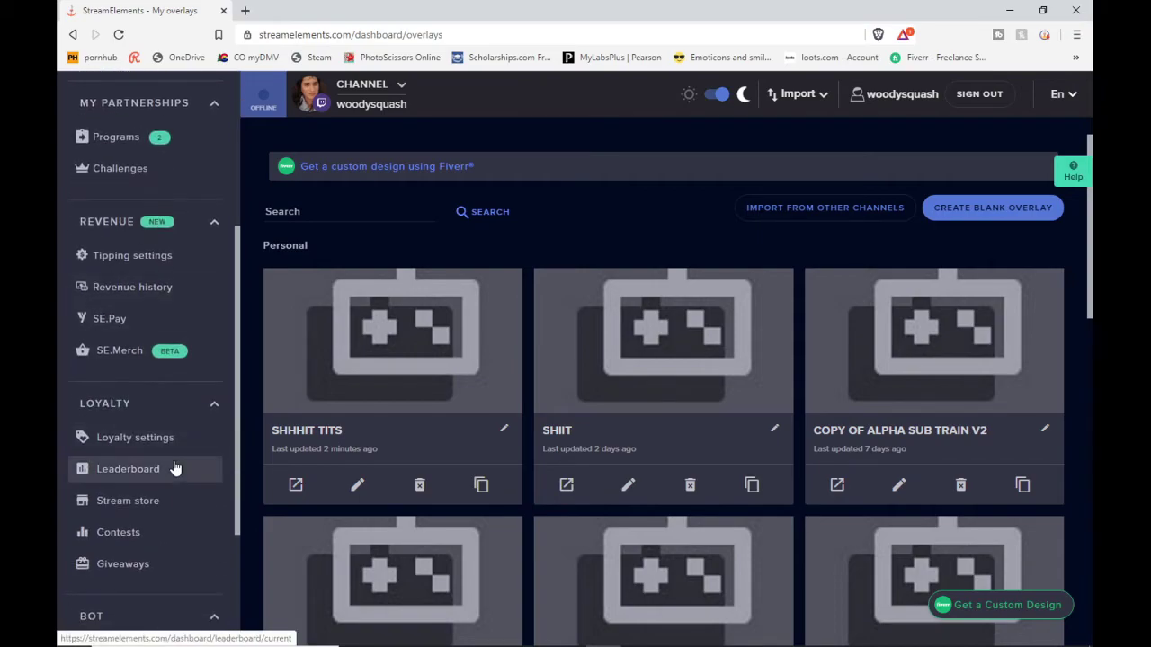
left_click(153, 499)
scroll(518, 468, "down", 3)
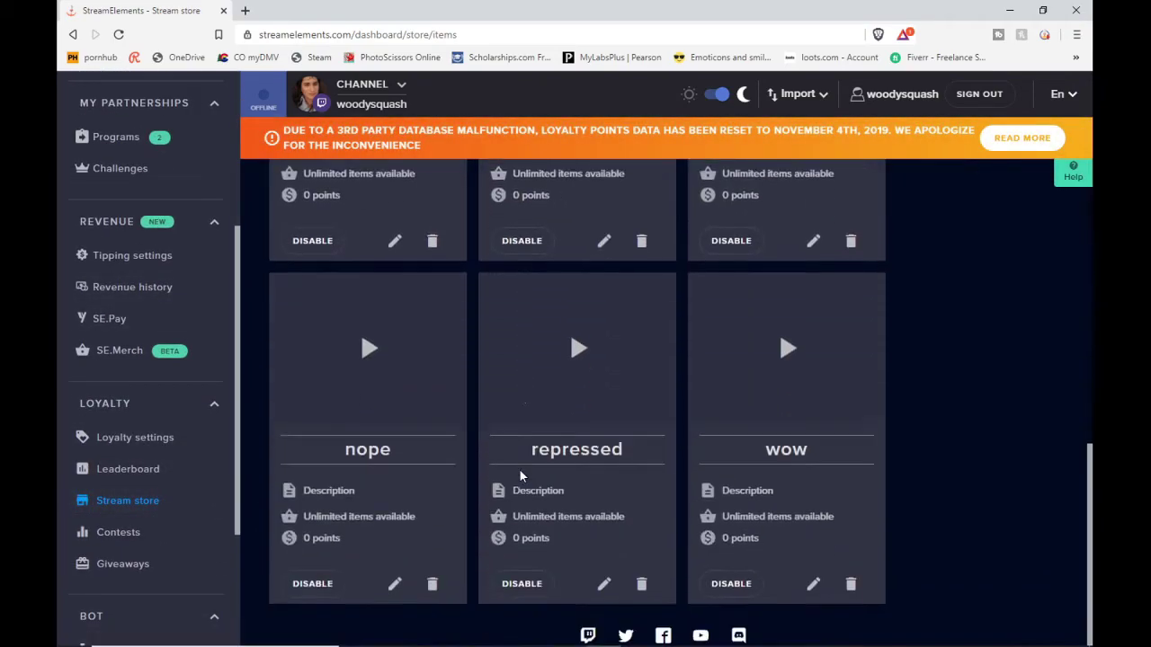
left_click(603, 319)
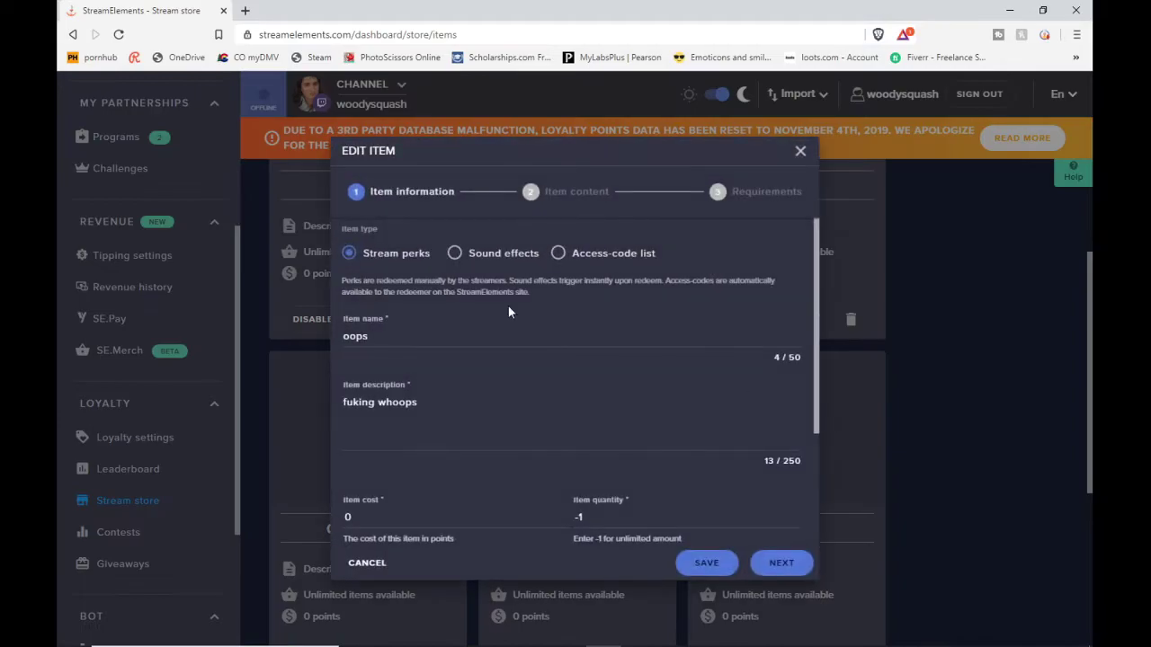
Correct the item command in the oops item's content settings to "oops" and save the item.
left_click(556, 192)
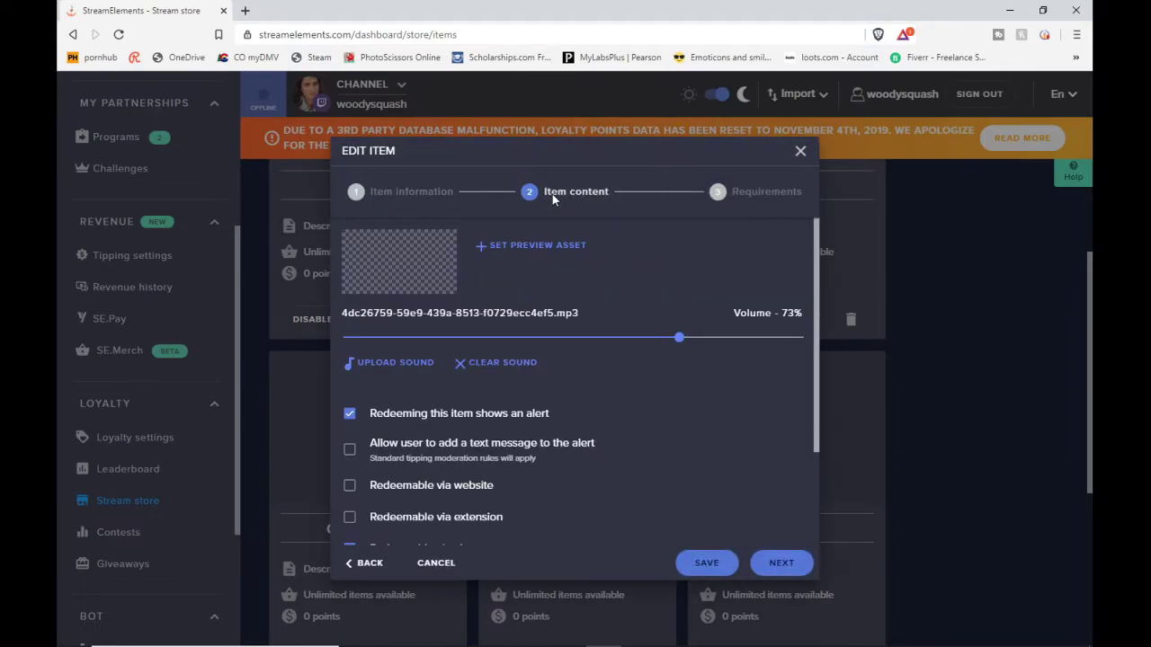
left_click(411, 195)
scroll(516, 397, "down", 1)
scroll(517, 396, "down", 5)
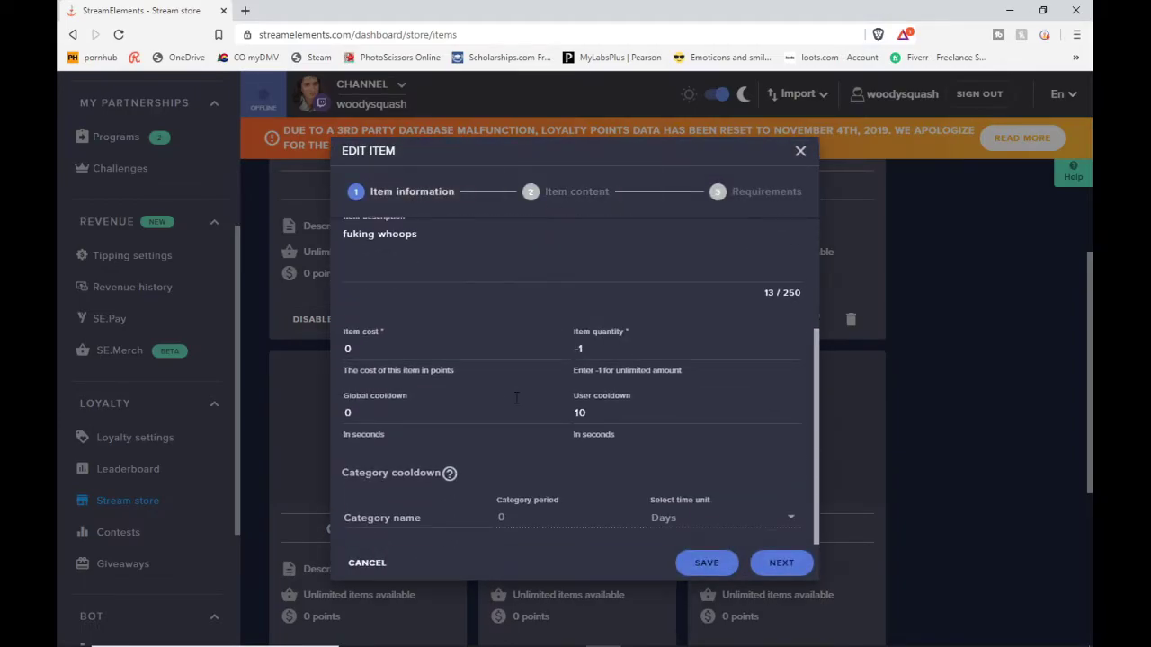
left_click(549, 214)
scroll(522, 409, "down", 1)
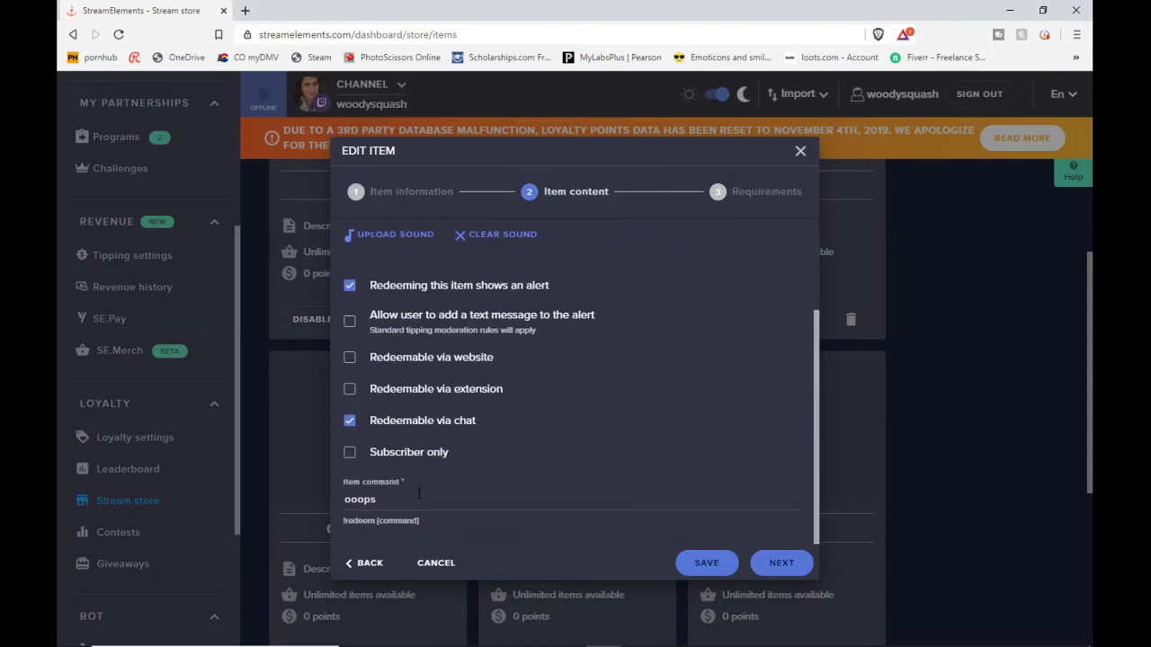
left_click(368, 502)
key("BackSpace")
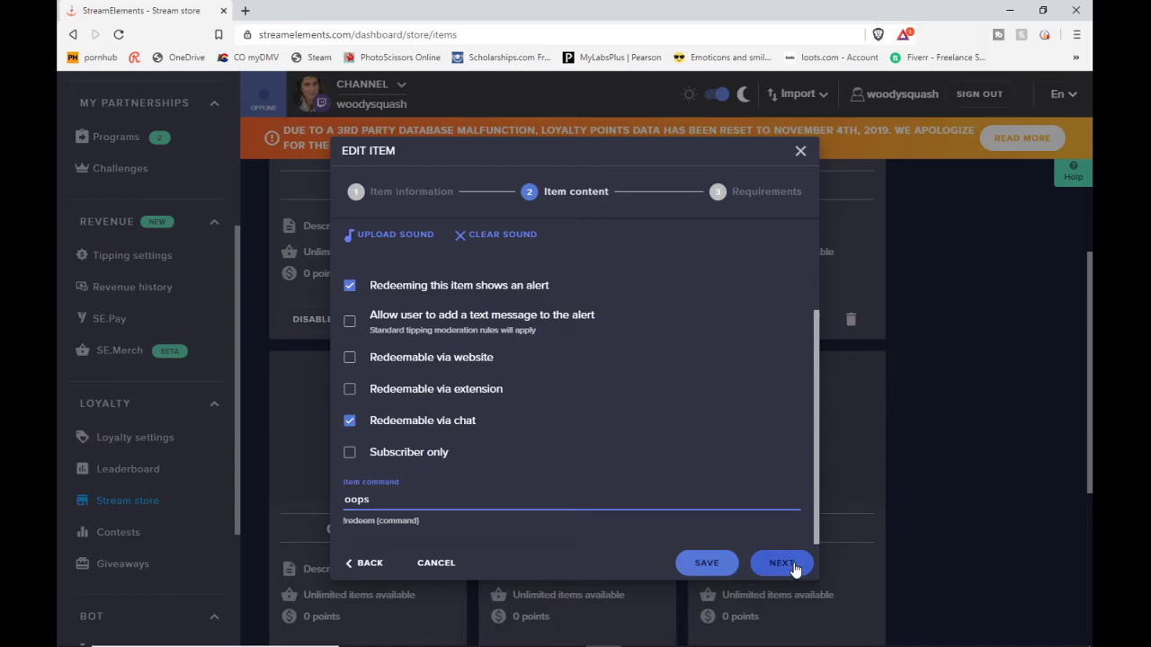
left_click(707, 563)
Switch to OBS and send !oops in the stream chat to test the corrected command.
key("alt+Tab")
type("!")
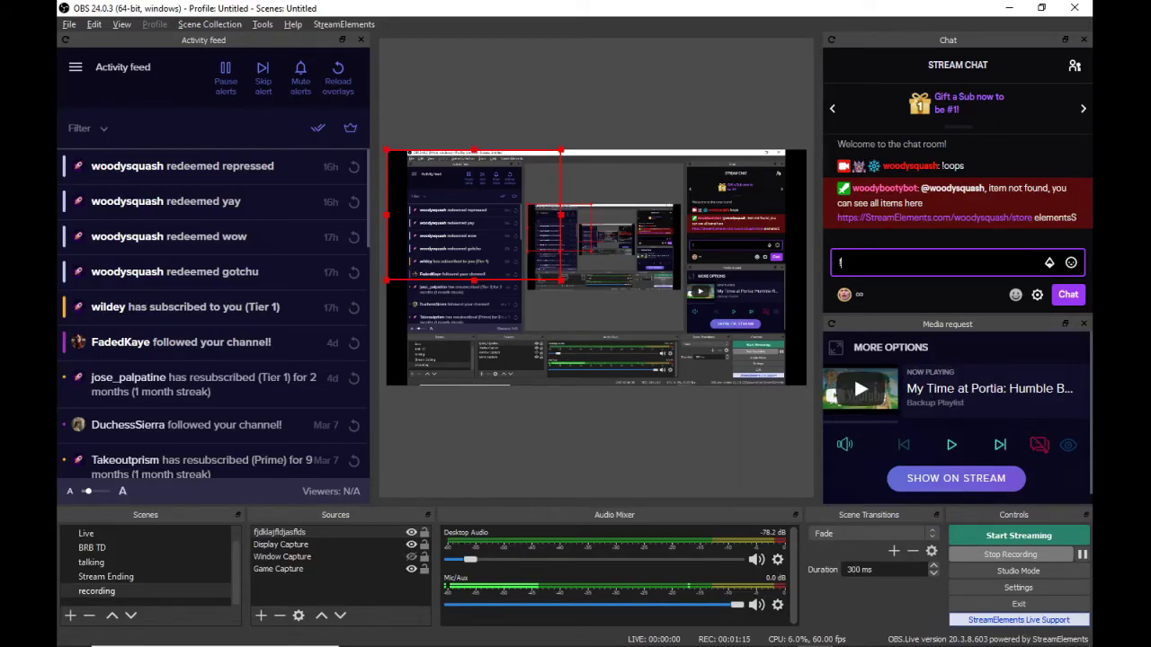
type("oops")
key("Return")
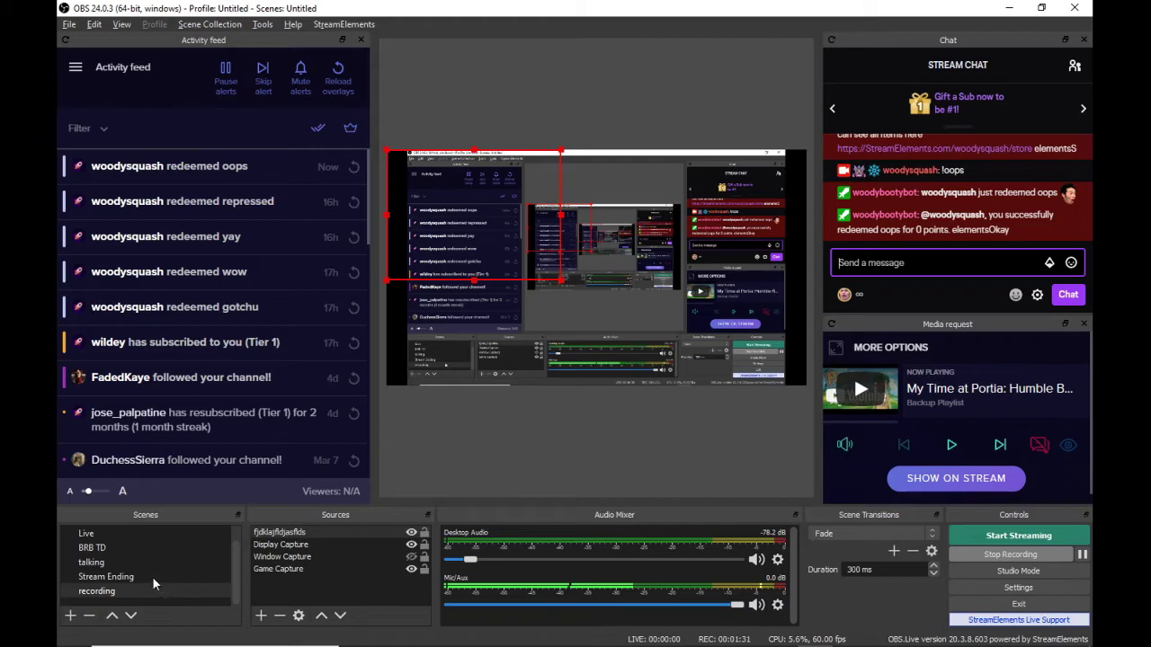
Switch to the Stream Ending scene and back to the recording scene, and stop the recording.
left_click(106, 577)
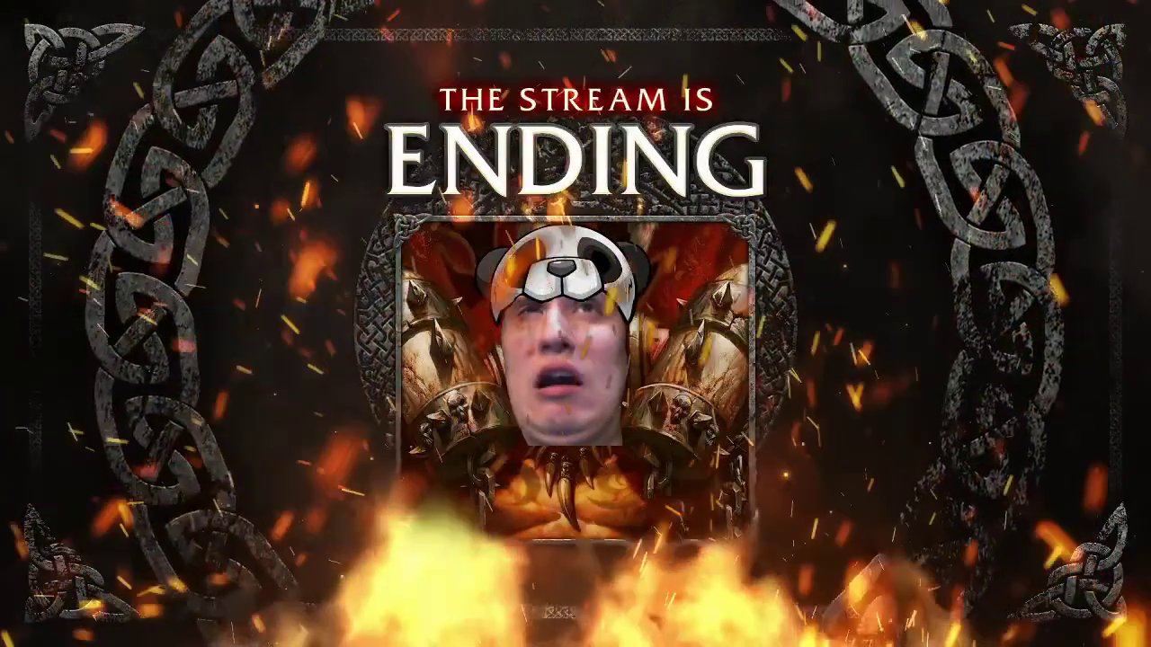
left_click(129, 592)
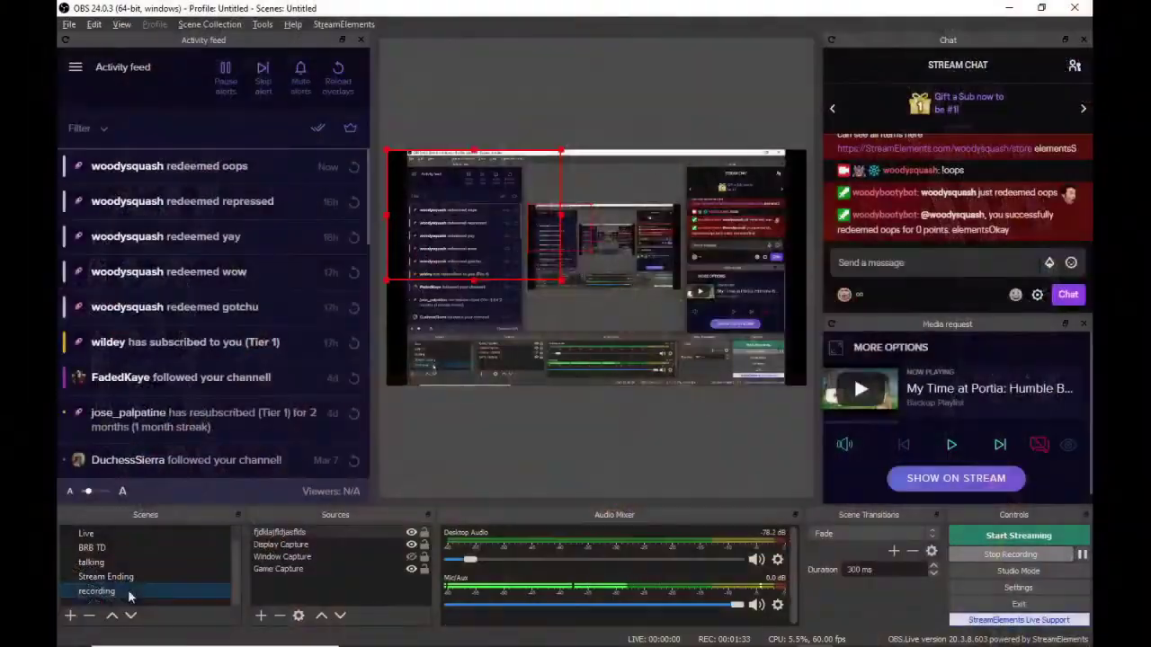
key("alt+Tab")
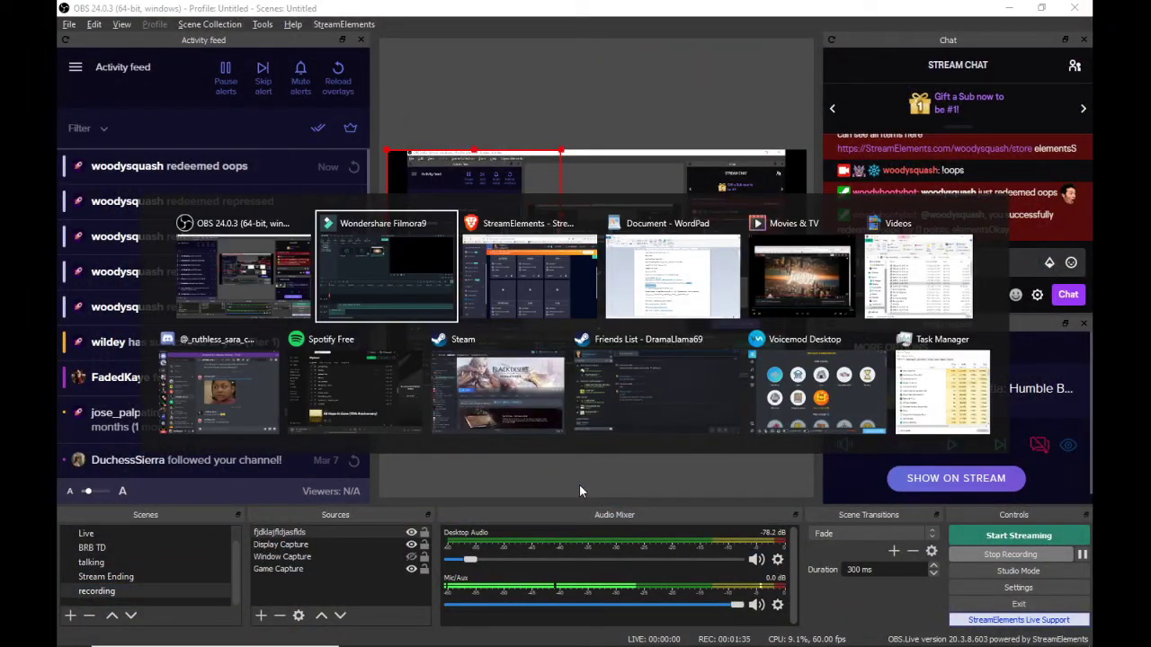
left_click(242, 266)
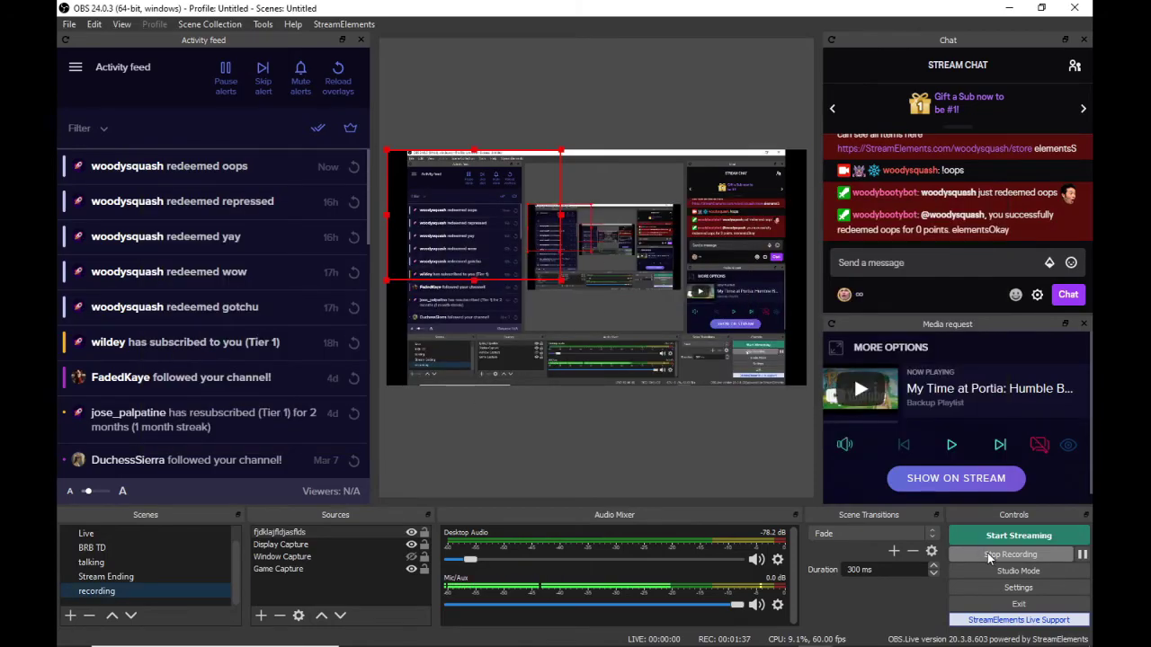
left_click(988, 554)
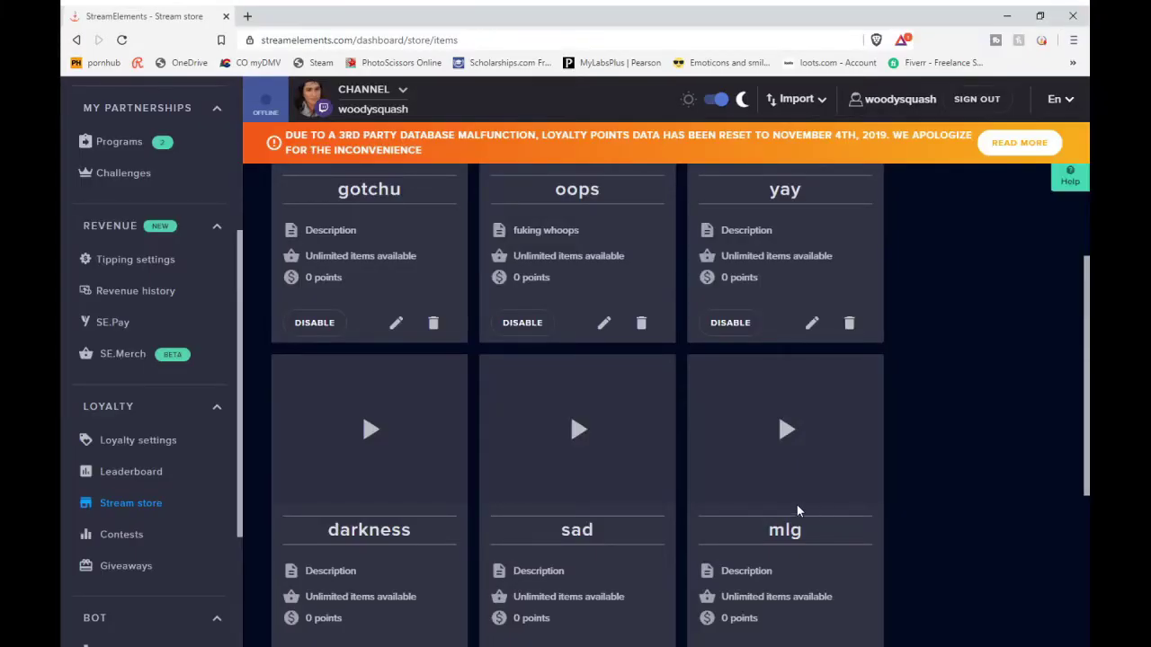
scroll(620, 429, "down", 5)
scroll(620, 432, "up", 4)
scroll(619, 434, "up", 3)
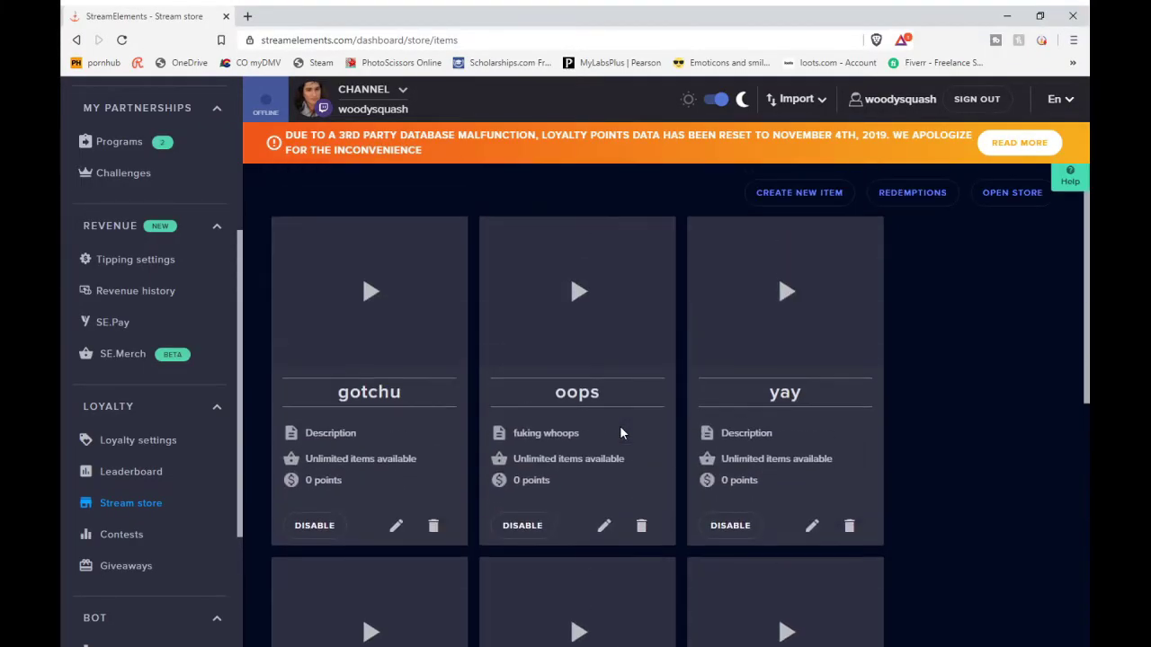